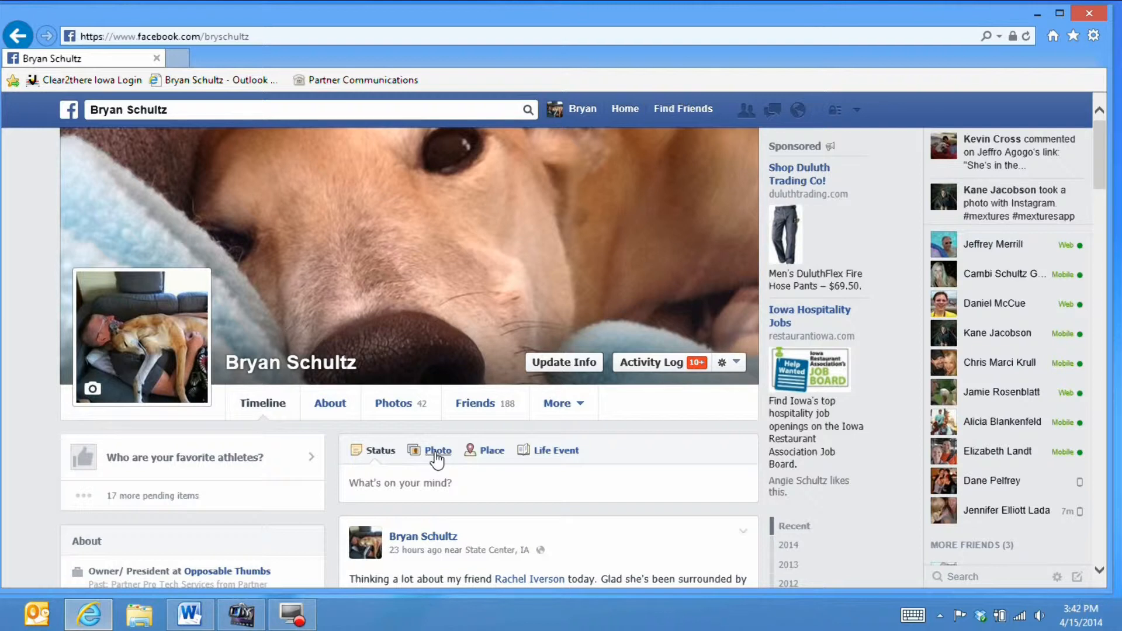
Create a new photo album from the timeline and title it "SmartLink Products".
click(436, 455)
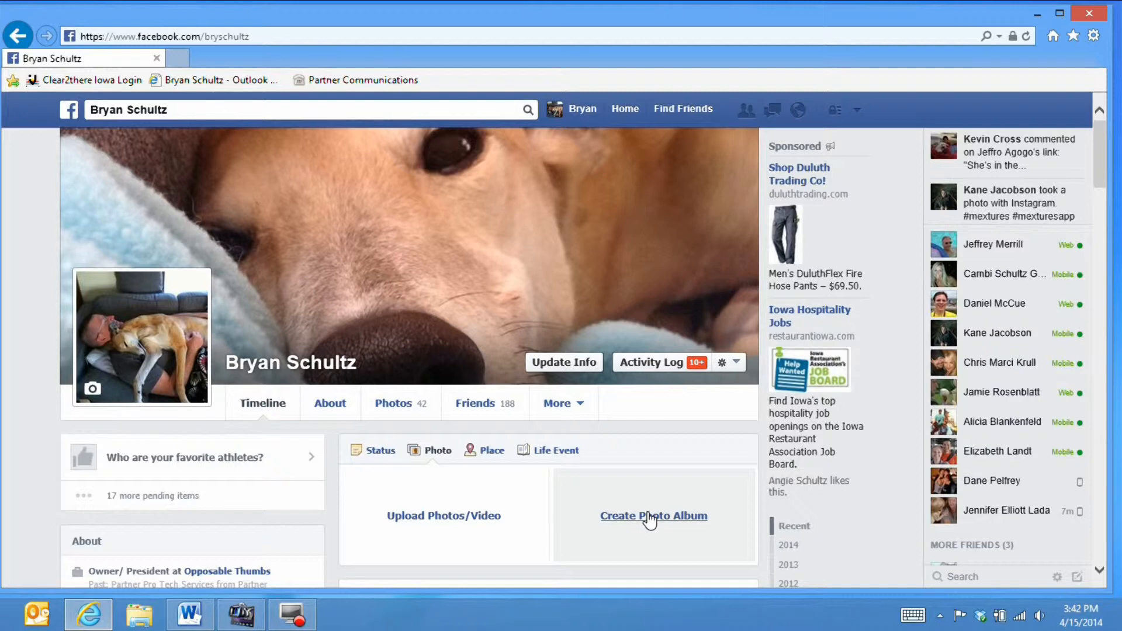
click(649, 518)
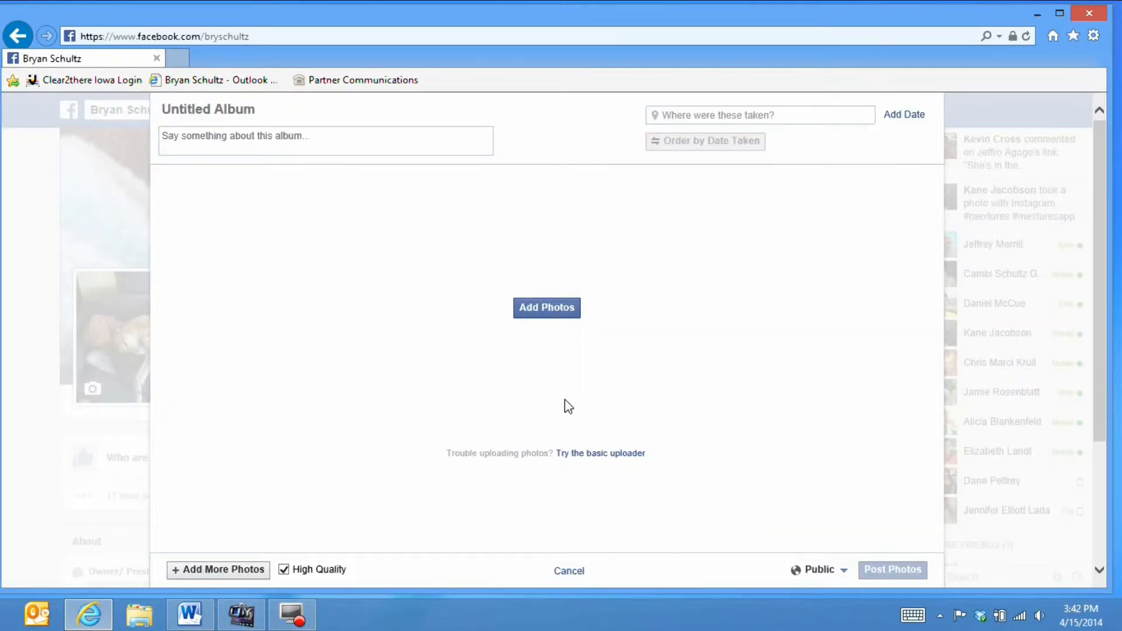
click(209, 110)
text(S)
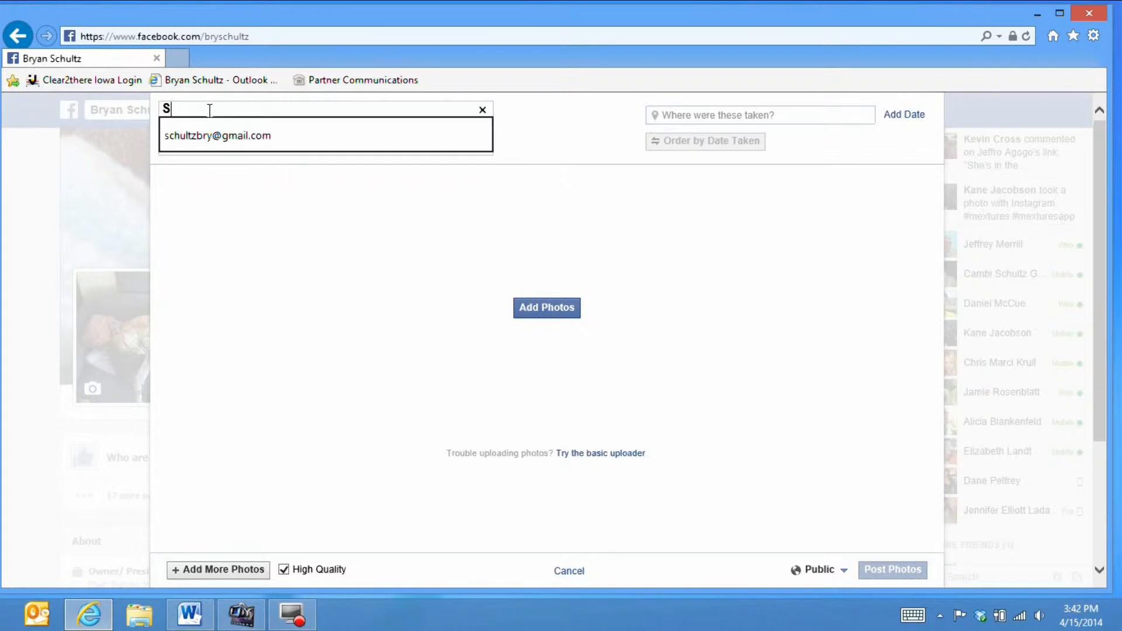
text(martLink Product)
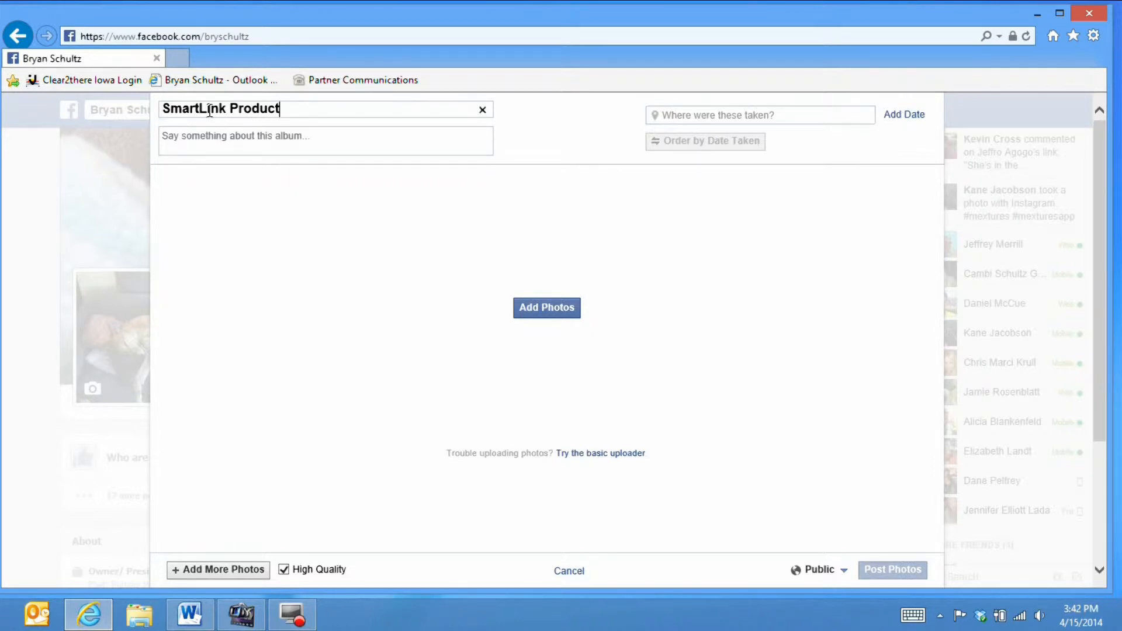
text(s)
Describe the album as "These are new products I'm selling." and set its location to Gilman, IA.
click(210, 139)
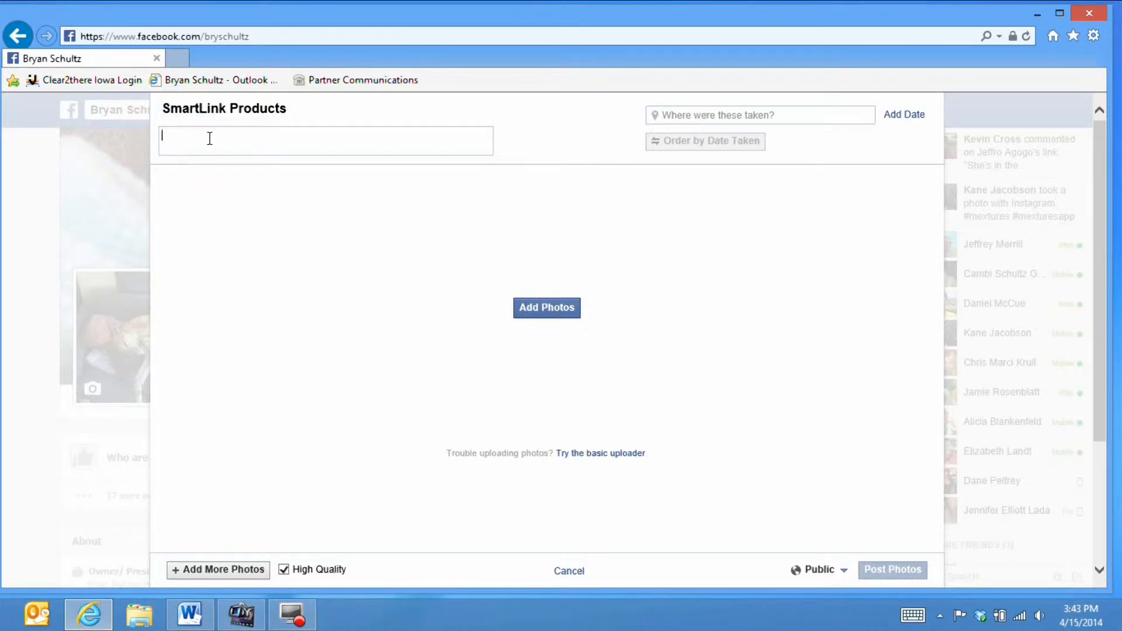
text(These are new products I'm selling.)
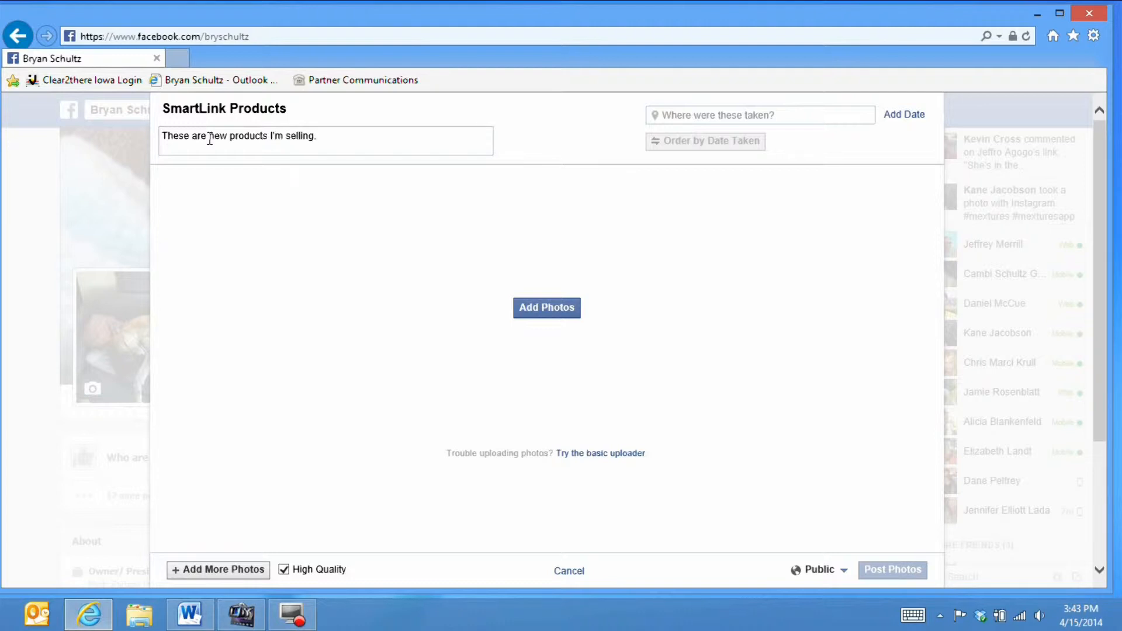
click(676, 116)
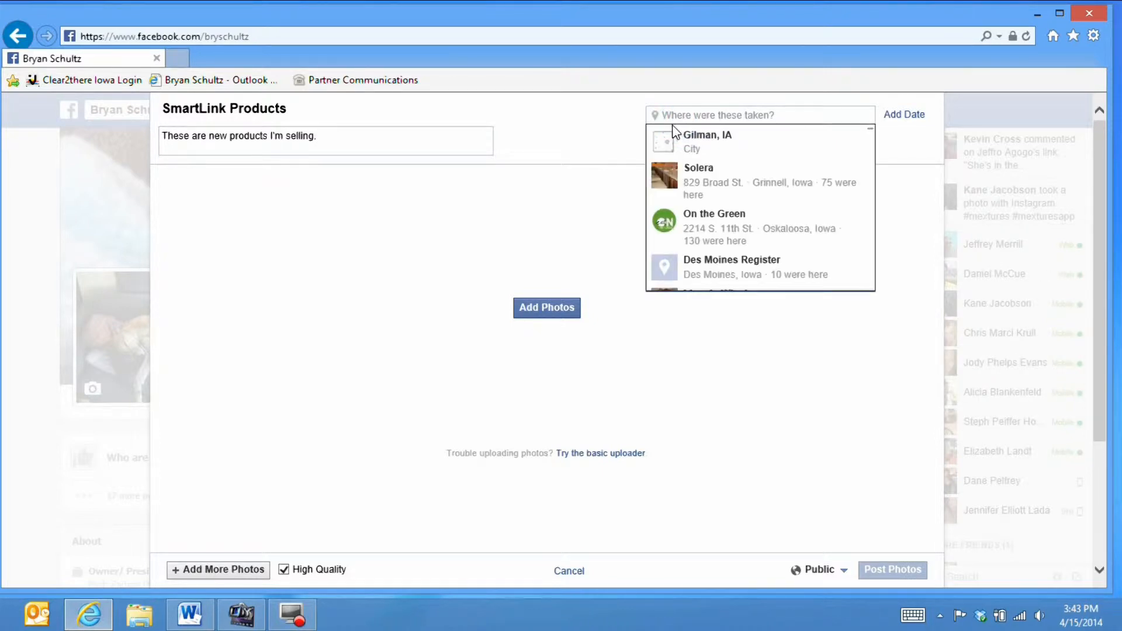
click(672, 143)
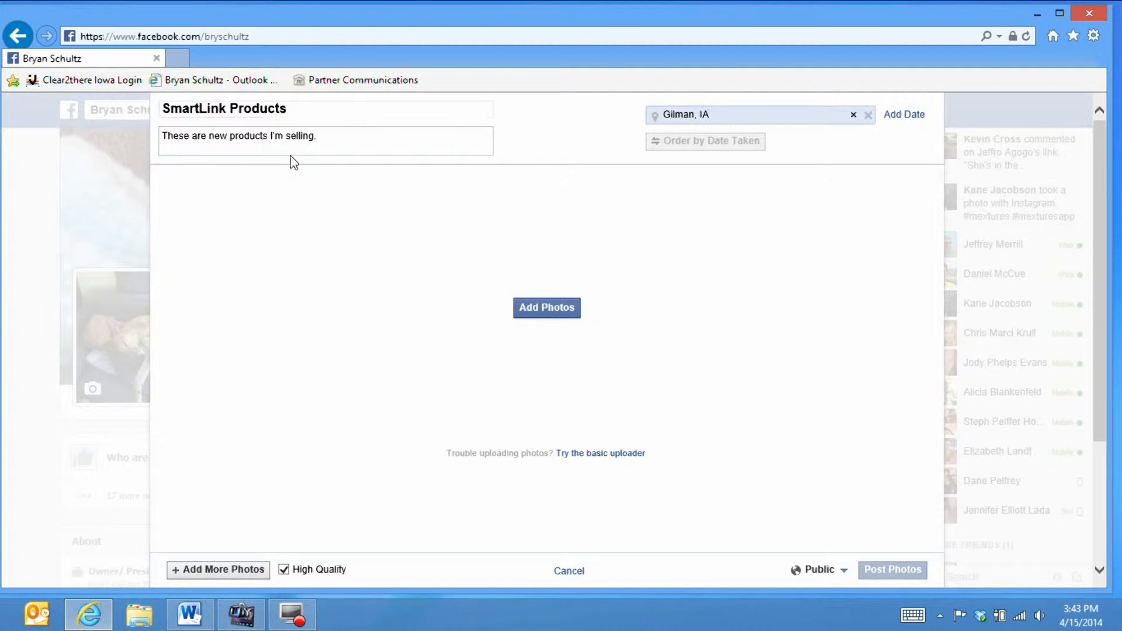
click(327, 139)
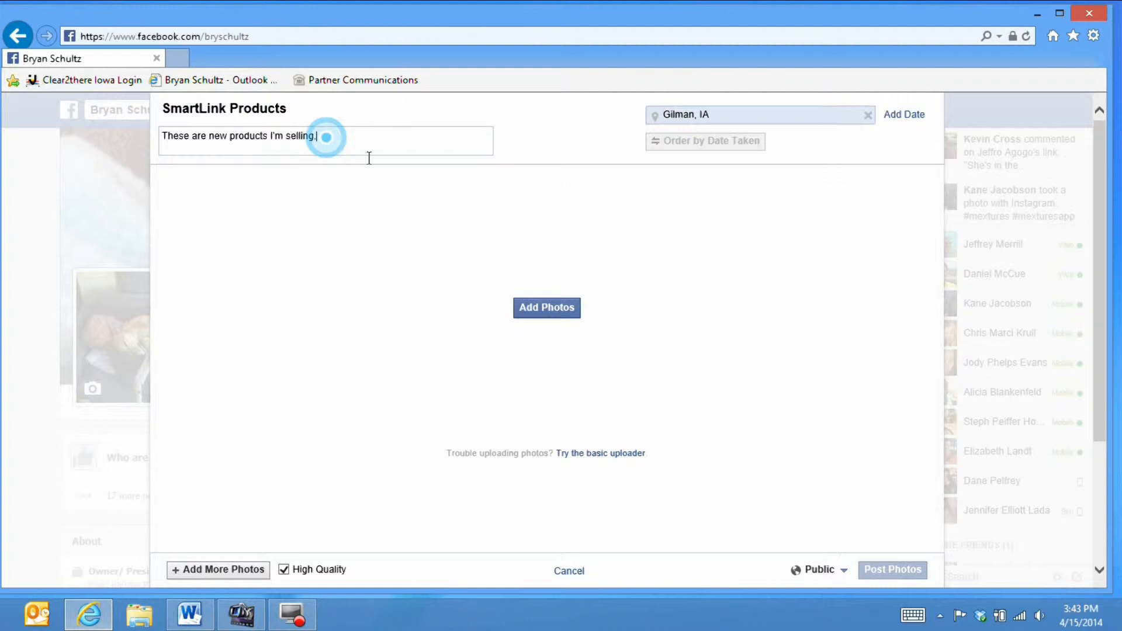
click(772, 114)
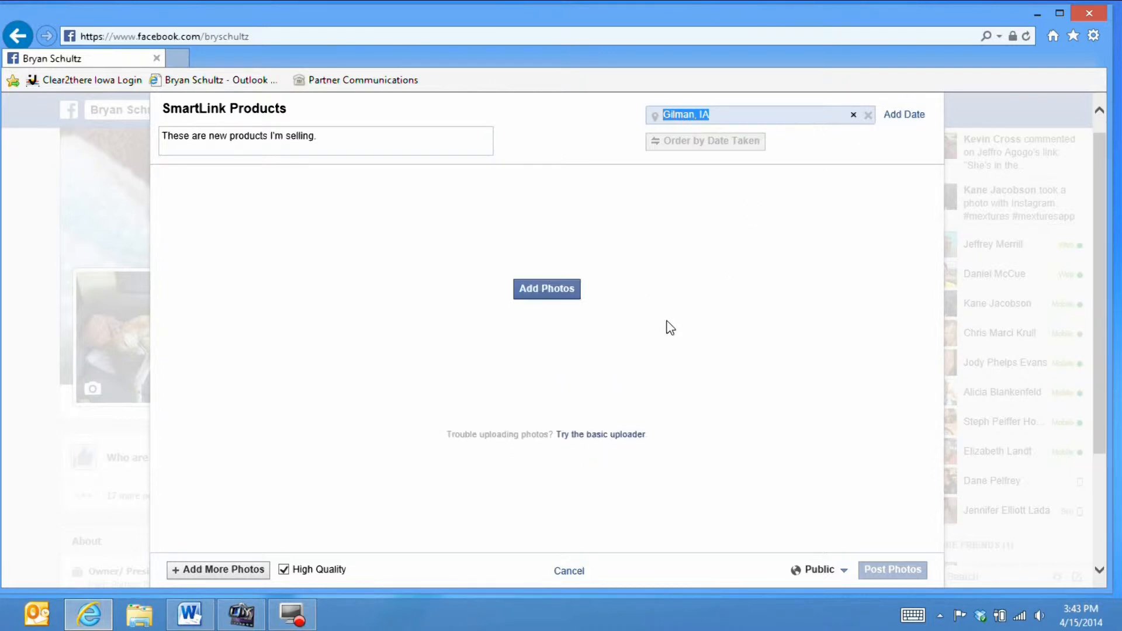
Start adding photos to the album and browse the Pictures library to Products 600x800px, subfolder Single File 600x800px.
click(548, 307)
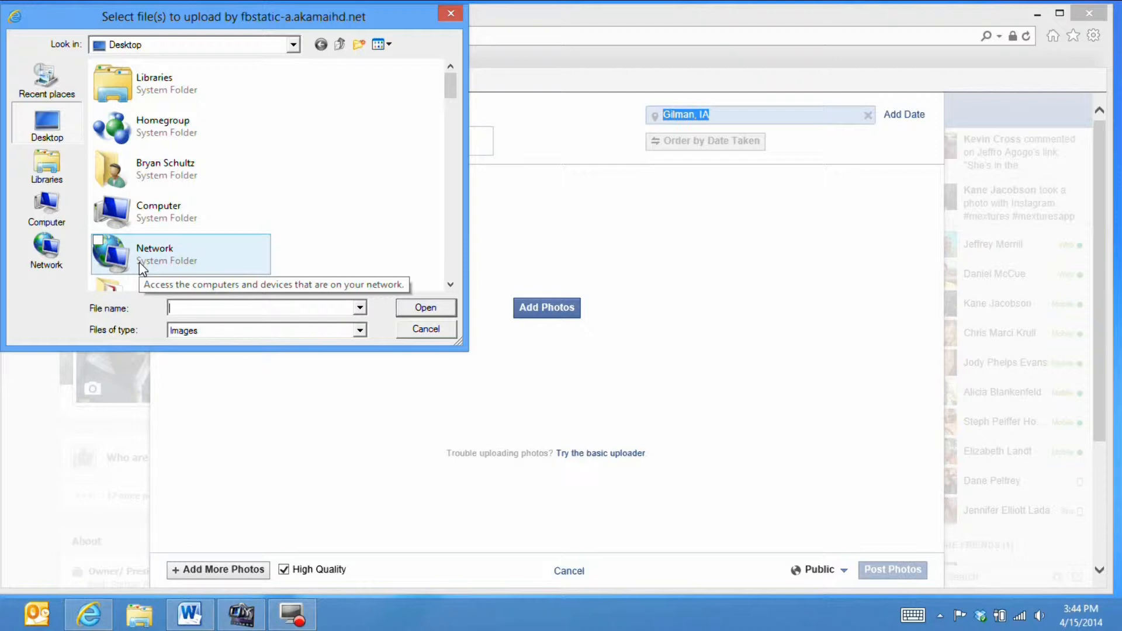
click(142, 82)
double_click(142, 82)
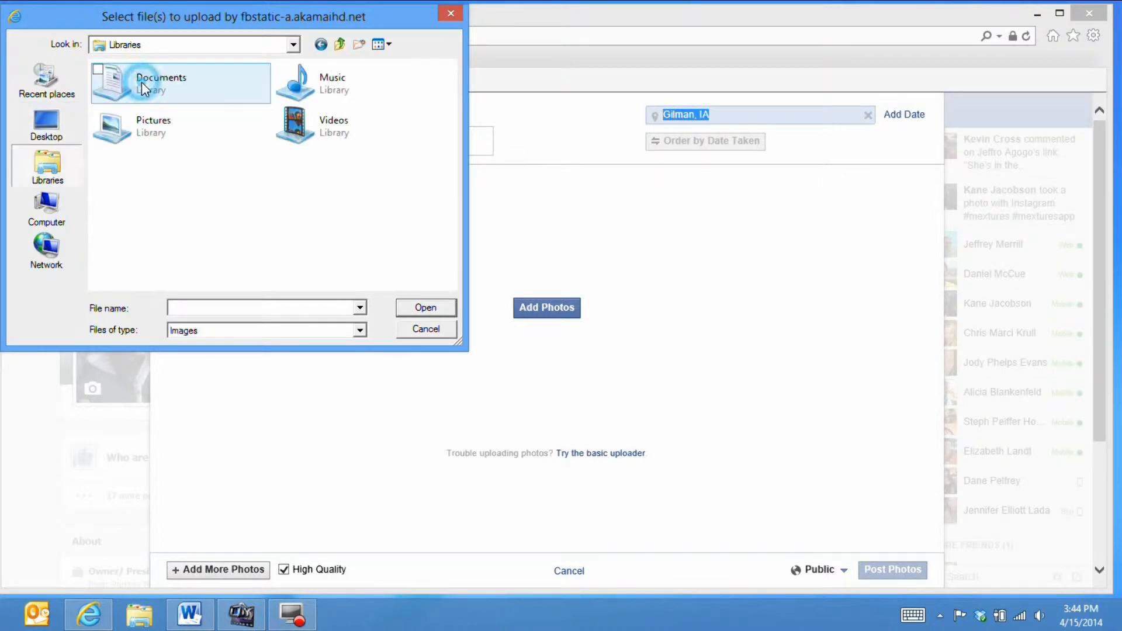
click(152, 132)
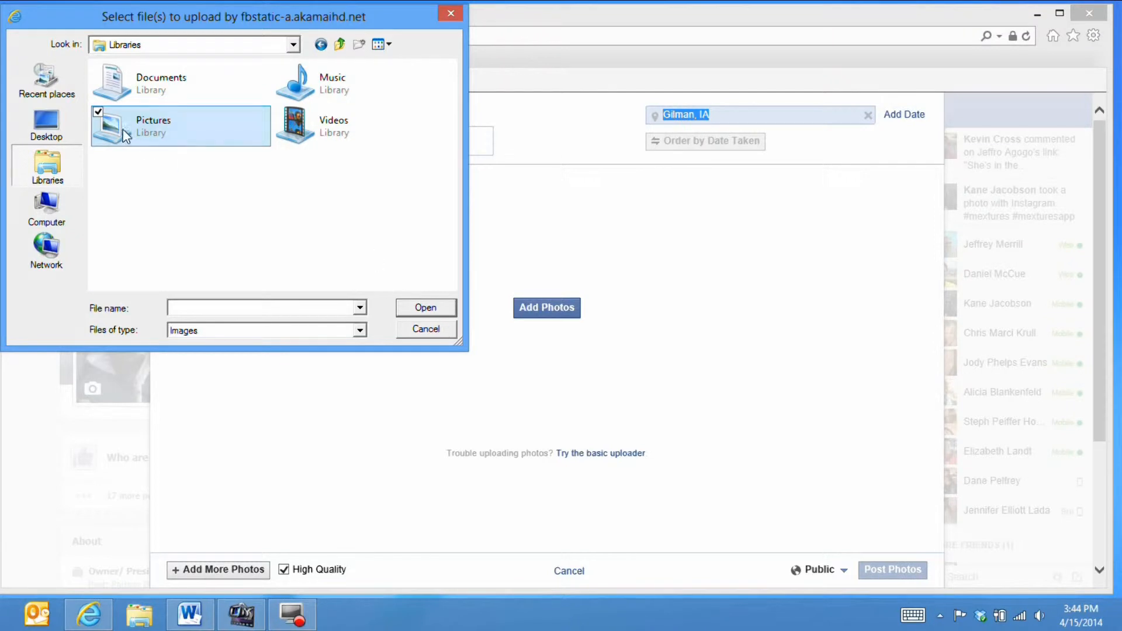
click(409, 309)
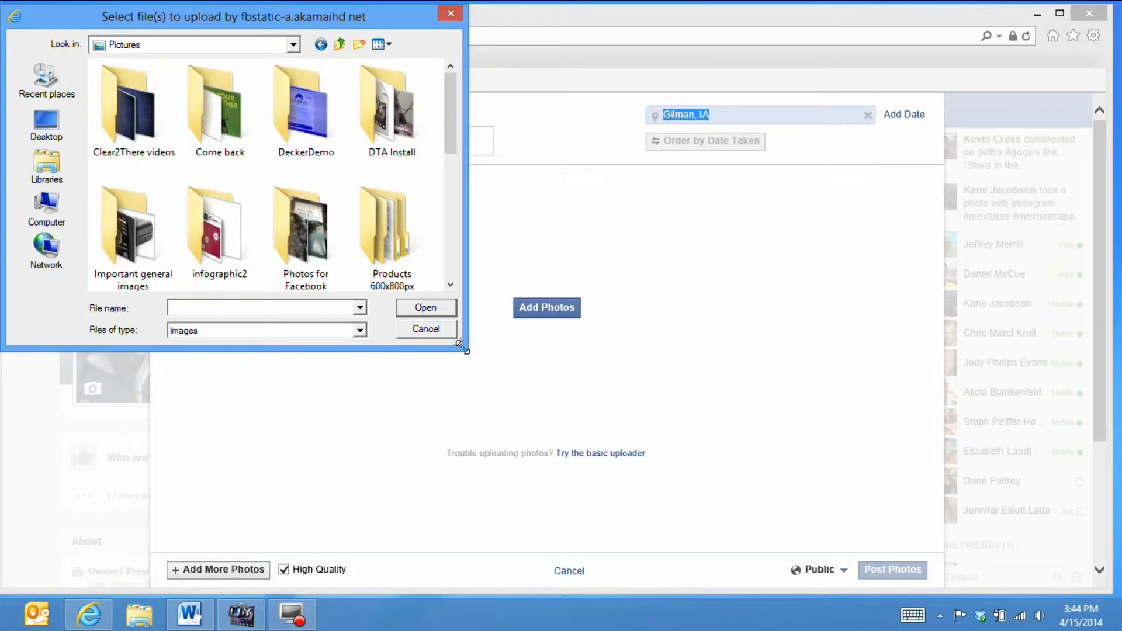
drag(463, 345, 537, 426)
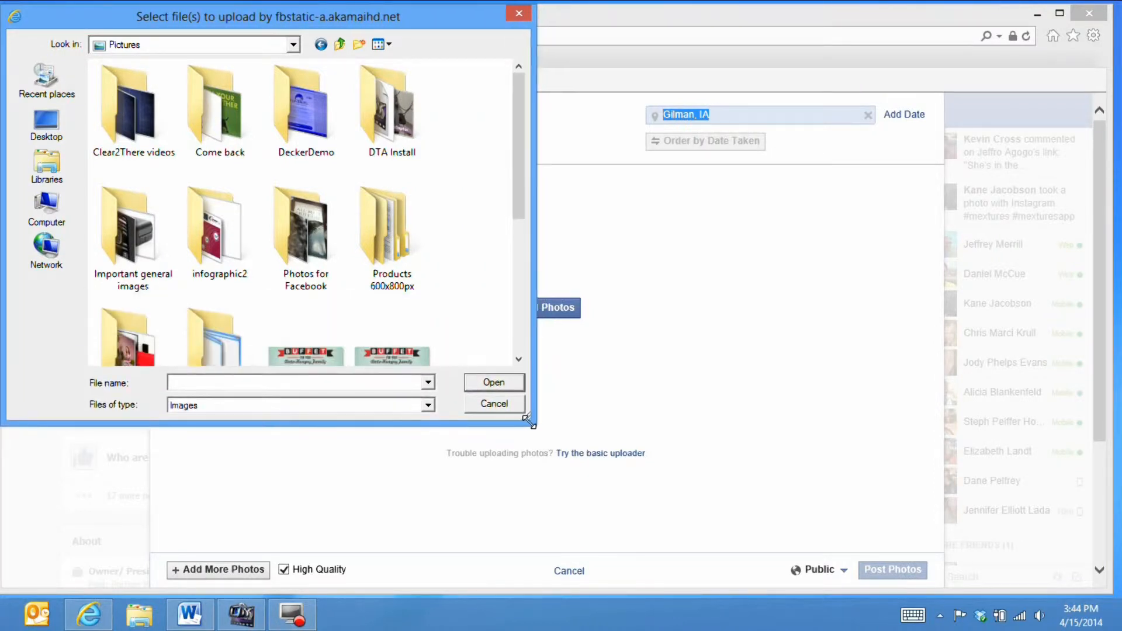
double_click(398, 238)
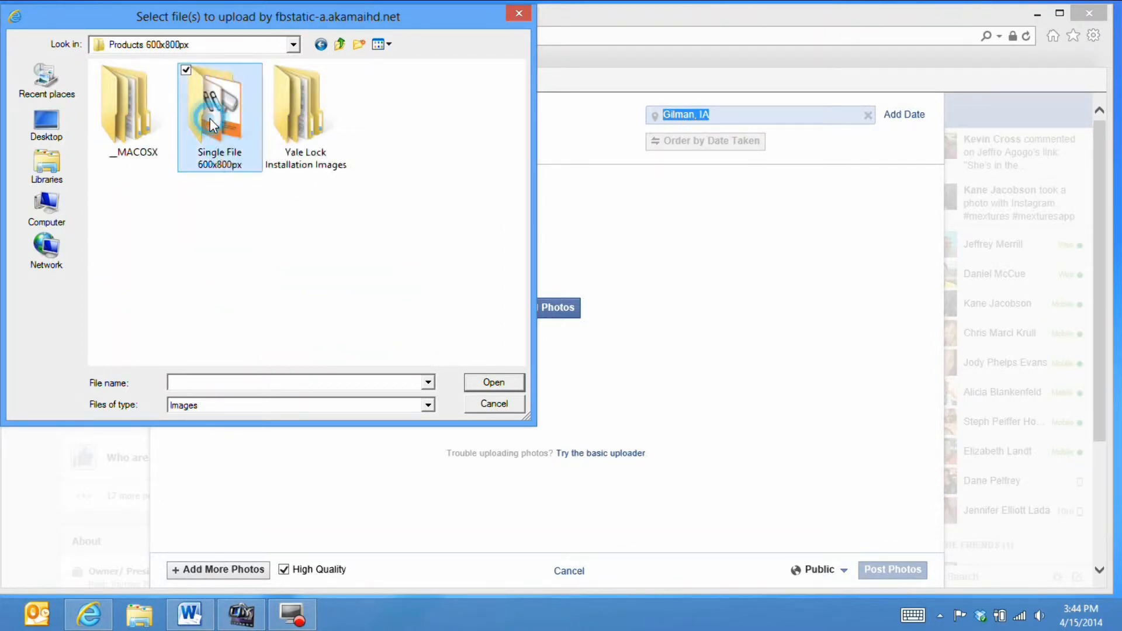
double_click(211, 116)
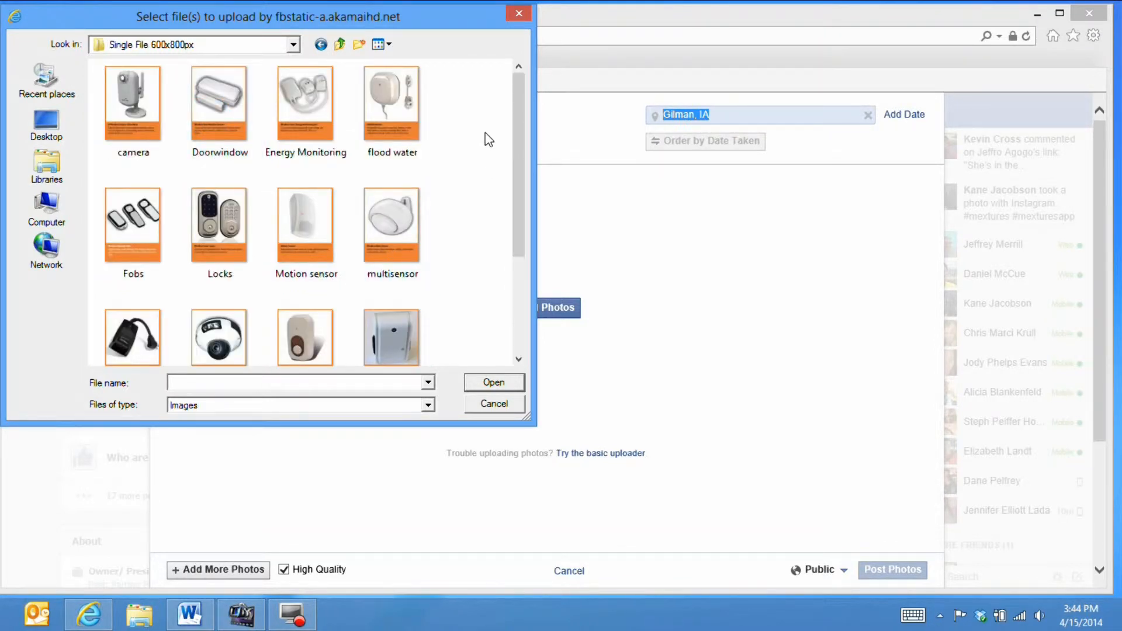
Upload the camera, Doorwindow, Energy Monitoring, flood water, Locks, multisensor and Thermostat images to the album.
click(516, 86)
click(100, 75)
click(186, 70)
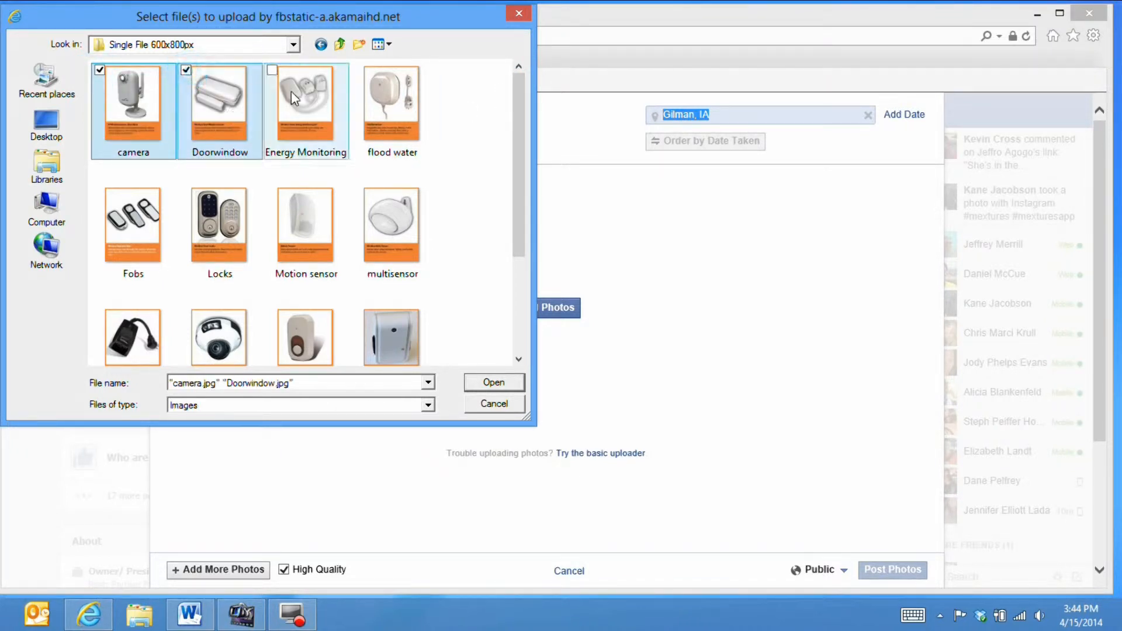
click(273, 69)
click(358, 70)
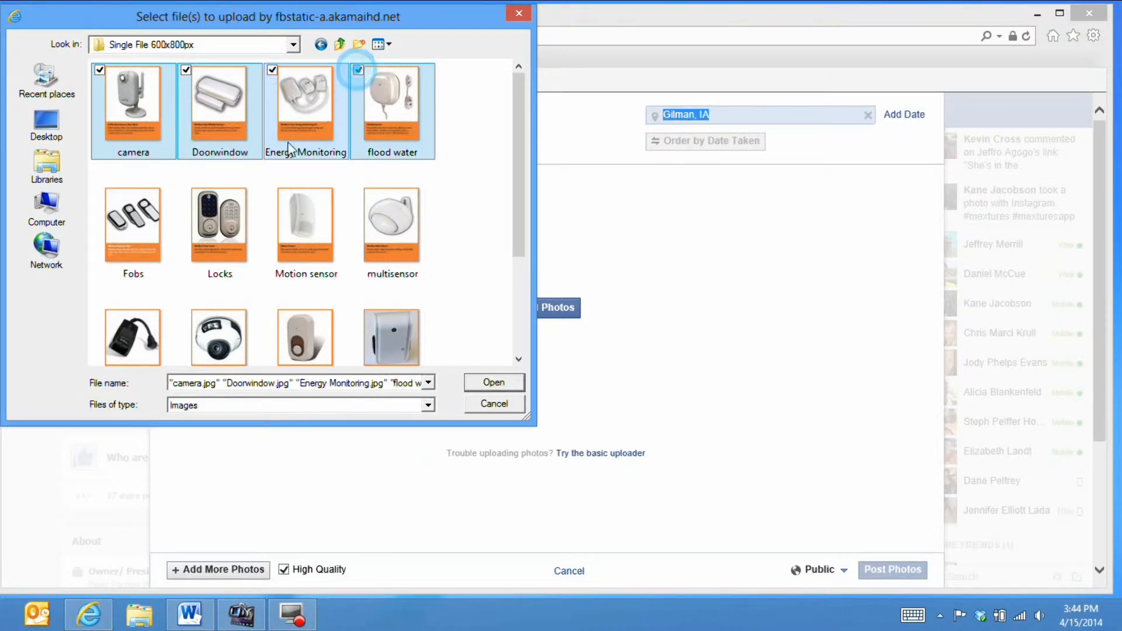
click(187, 192)
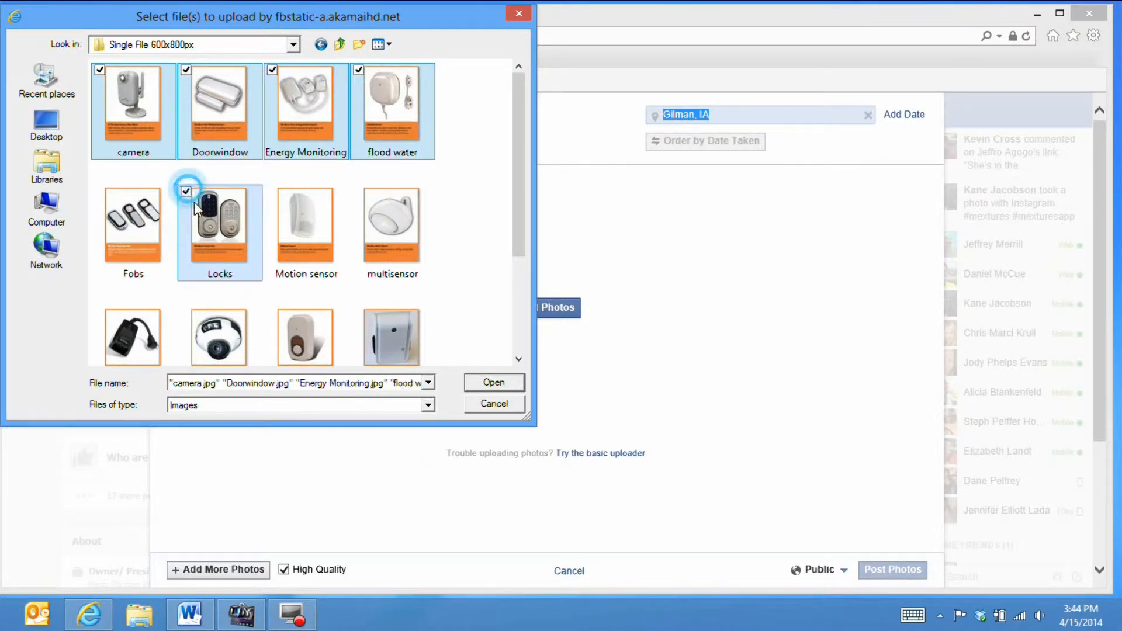
click(359, 192)
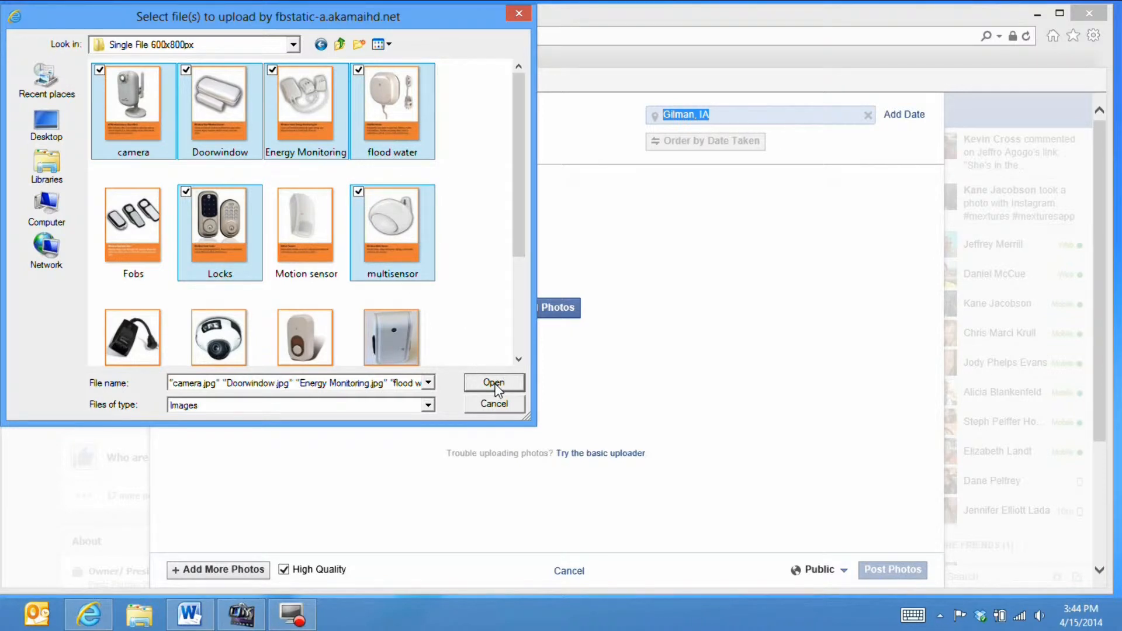
scroll(498, 304, down, 3)
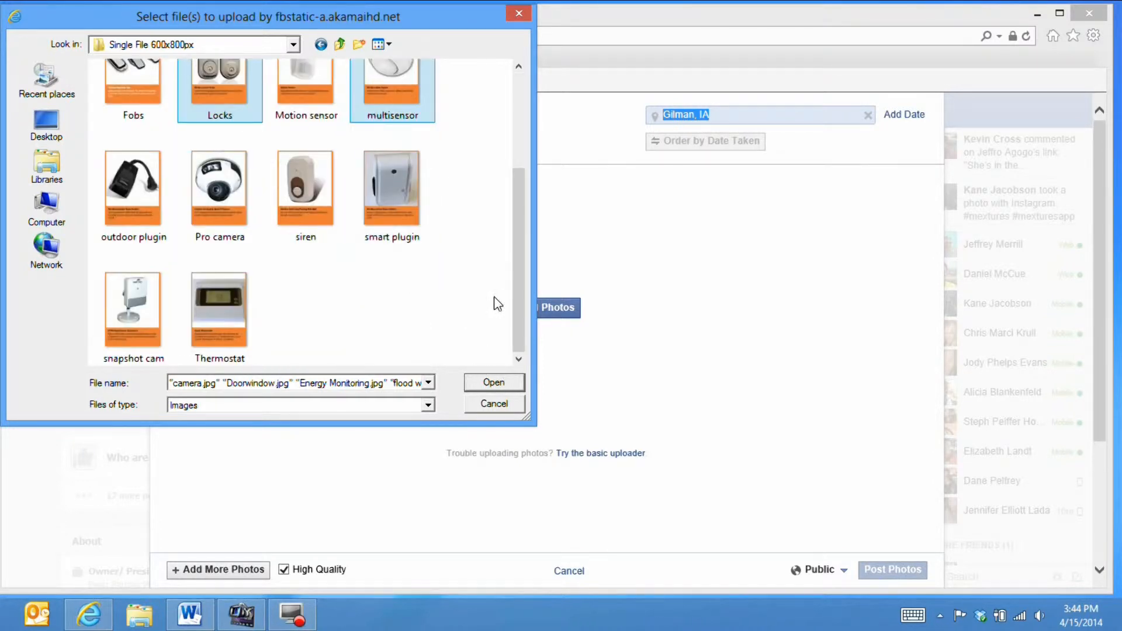
click(184, 276)
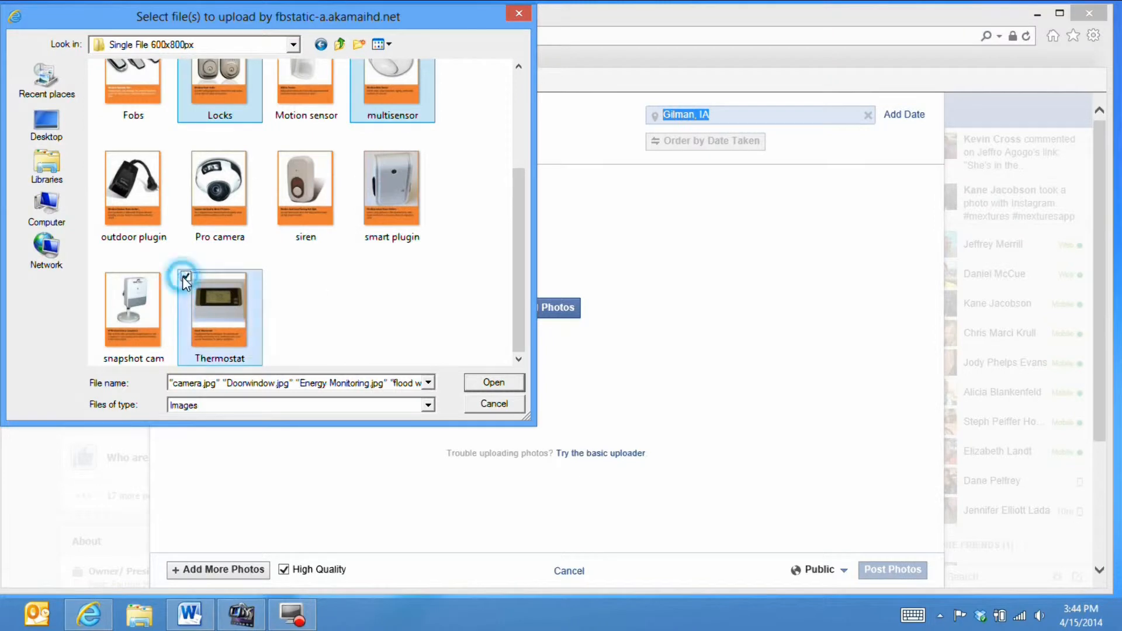
click(496, 384)
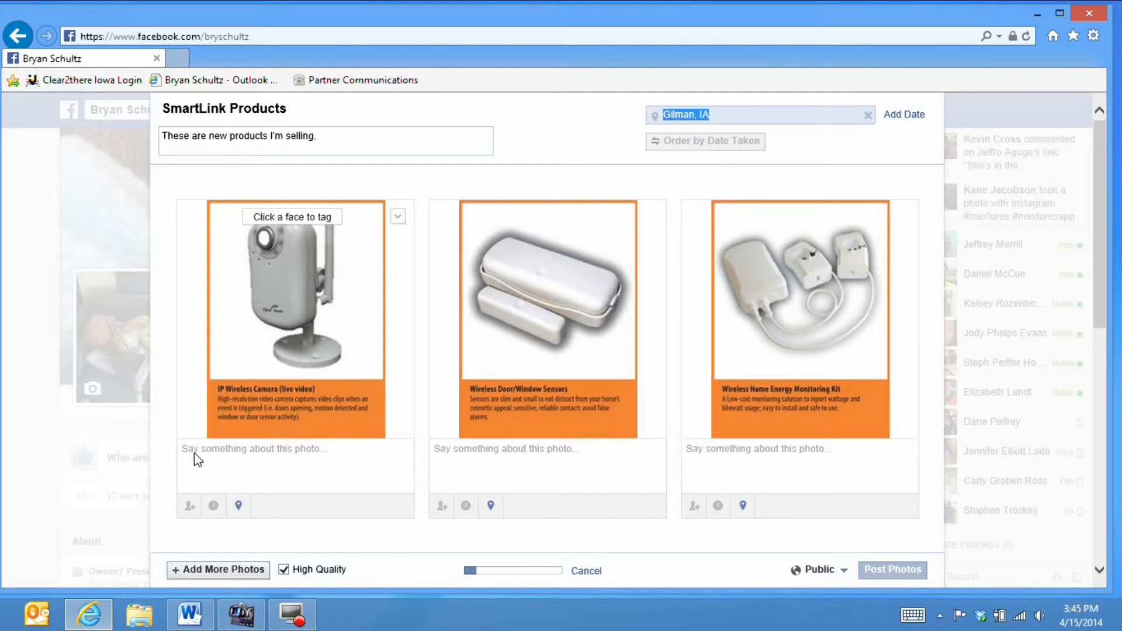
Caption the IP Wireless Camera photo "This is a great introductory camera for SmartLink Home Automation.".
click(239, 506)
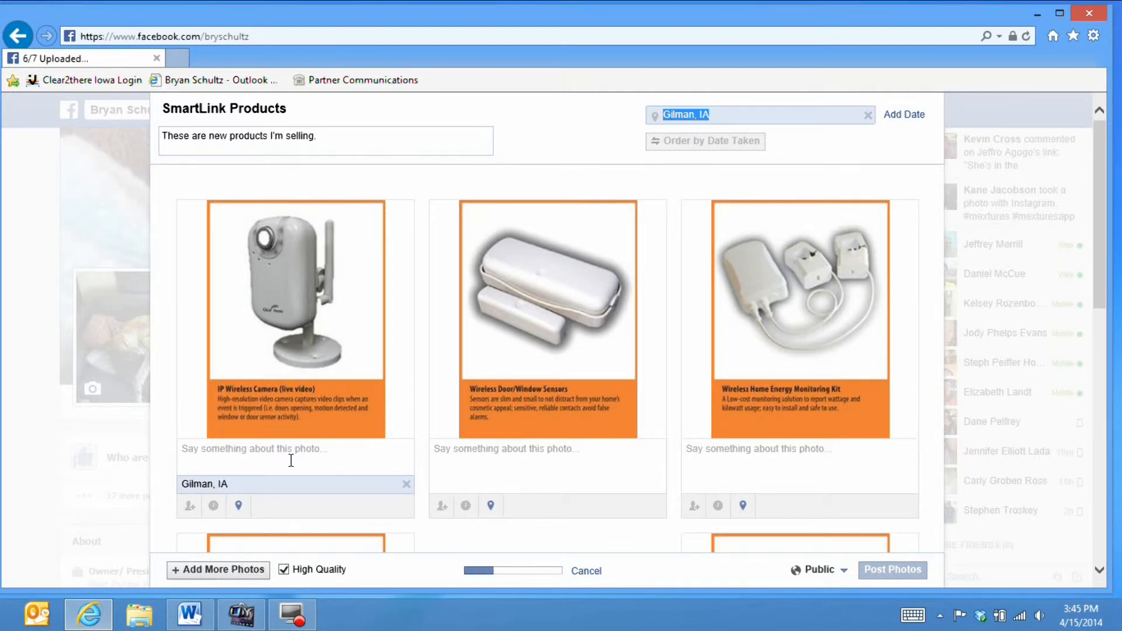
click(260, 456)
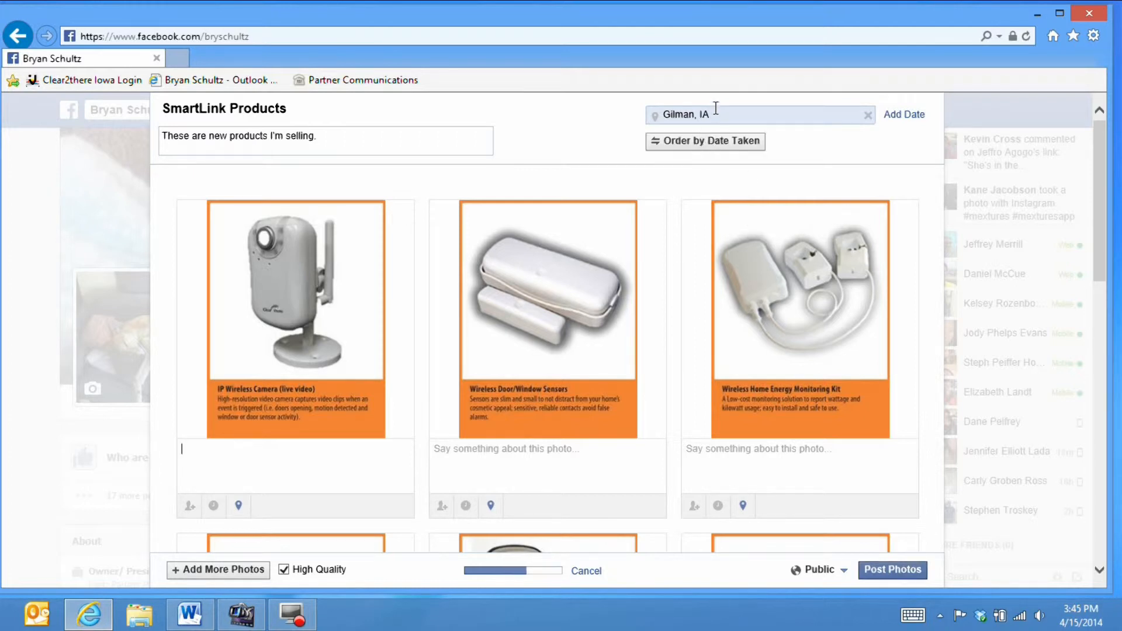
click(189, 455)
text(This is a great)
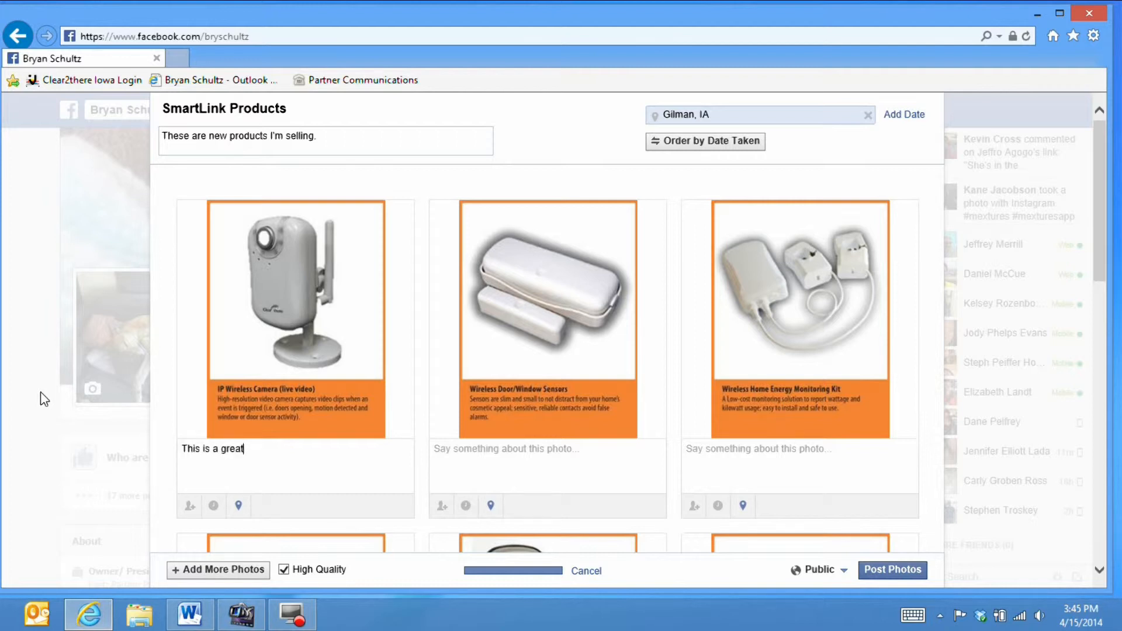
text( introductory camera fo)
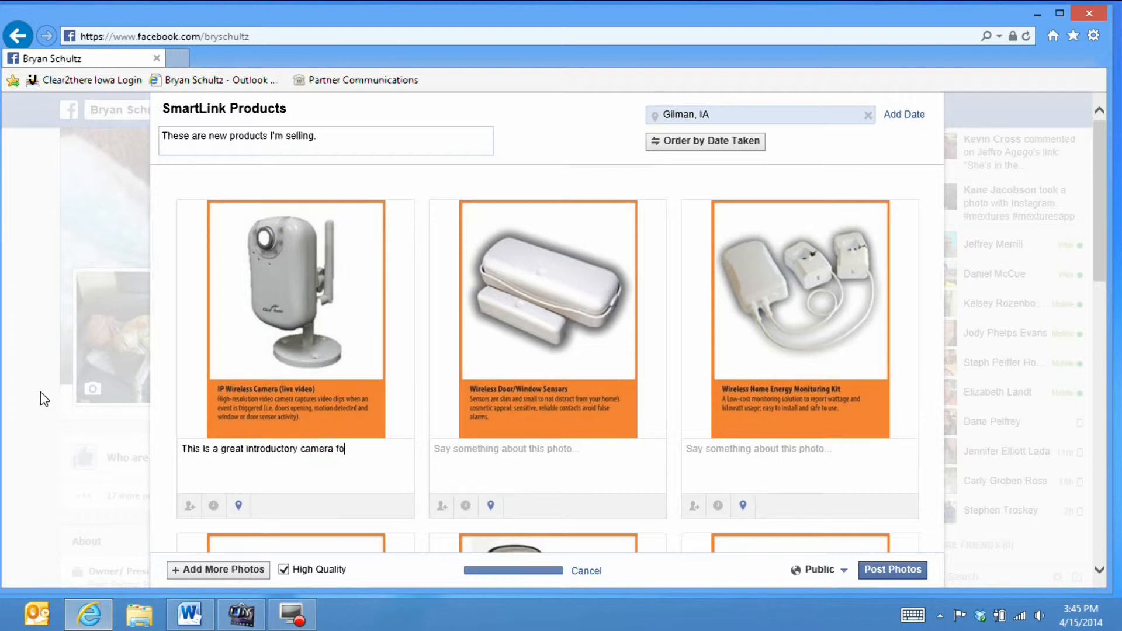
text(r SmartLink Home Automation.)
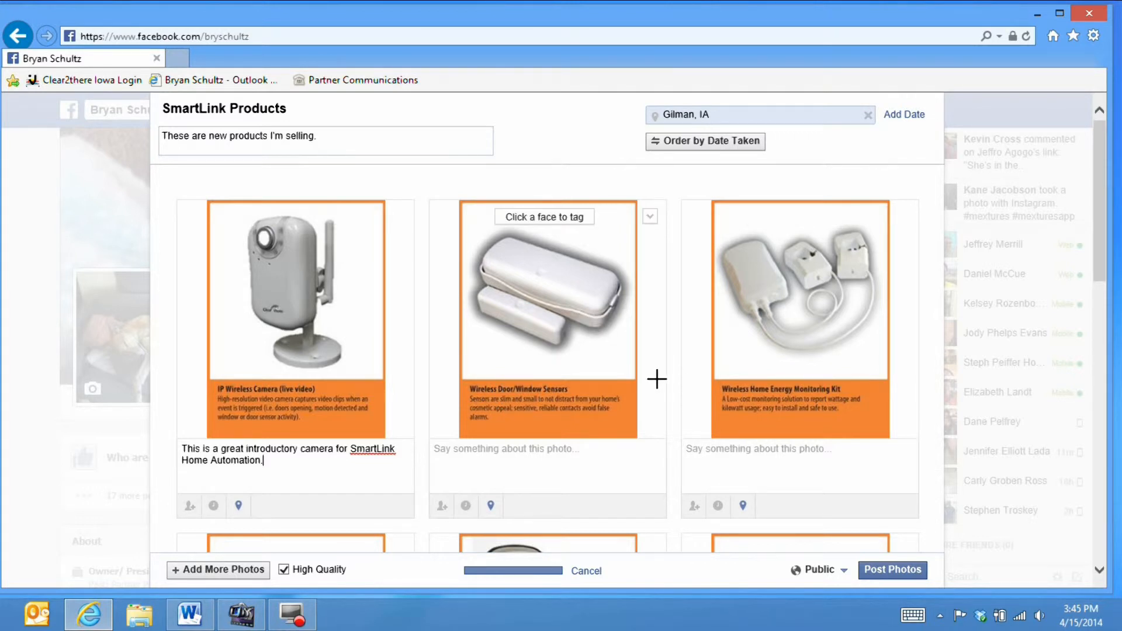
mouse_move(401, 484)
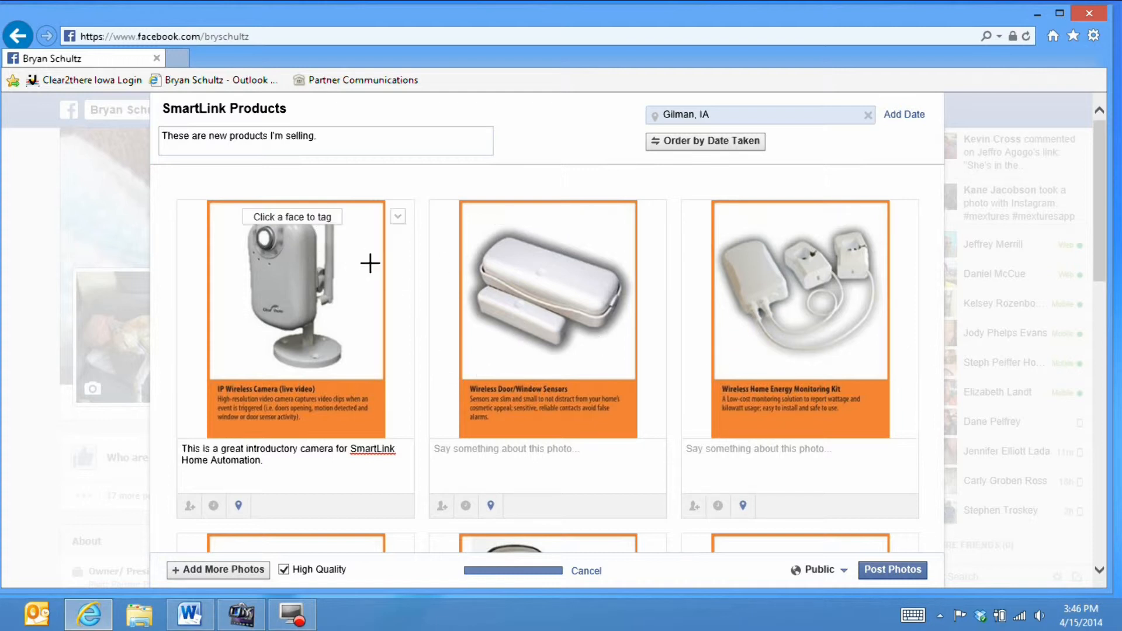
mouse_move(265, 473)
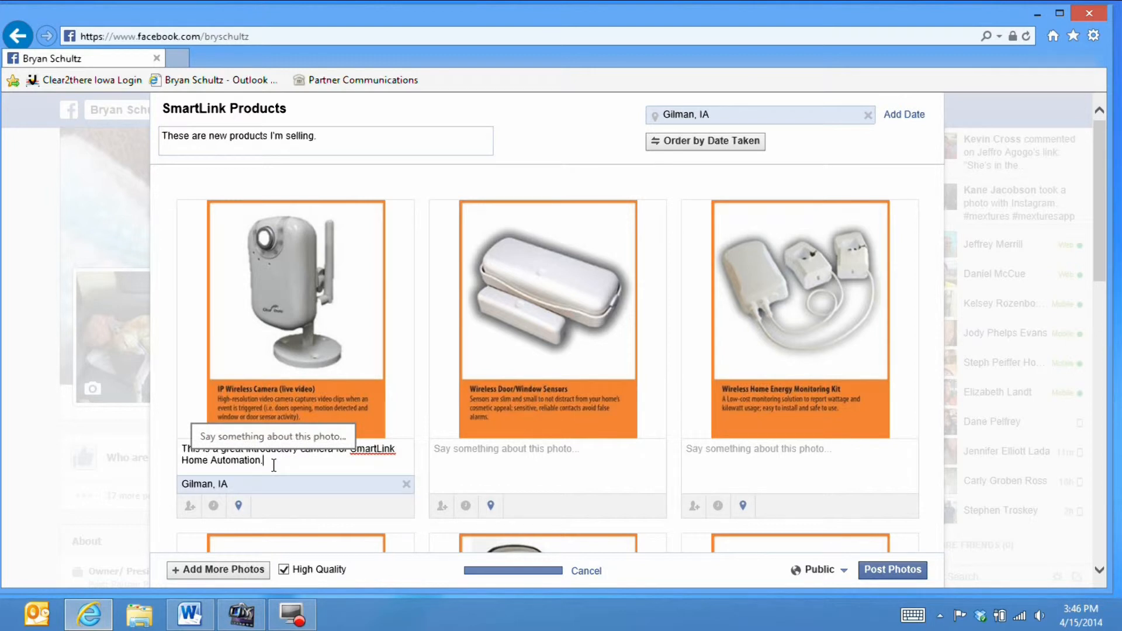
Check the remaining uploaded photos and post the album publicly.
scroll(275, 465, down, 1)
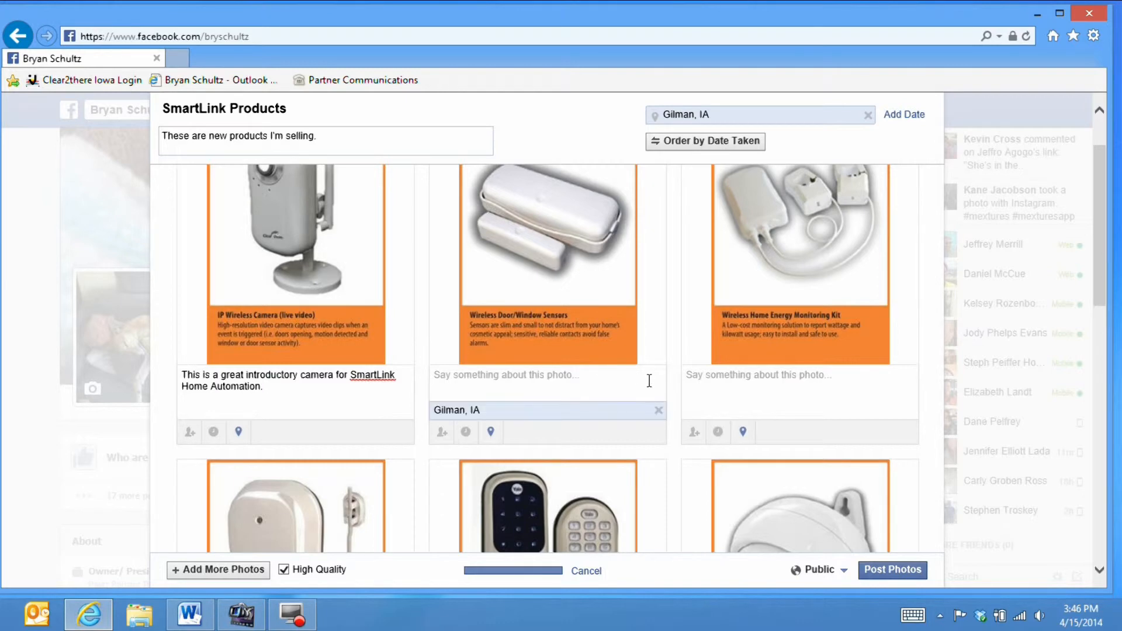
scroll(646, 384, down, 8)
scroll(645, 385, down, 1)
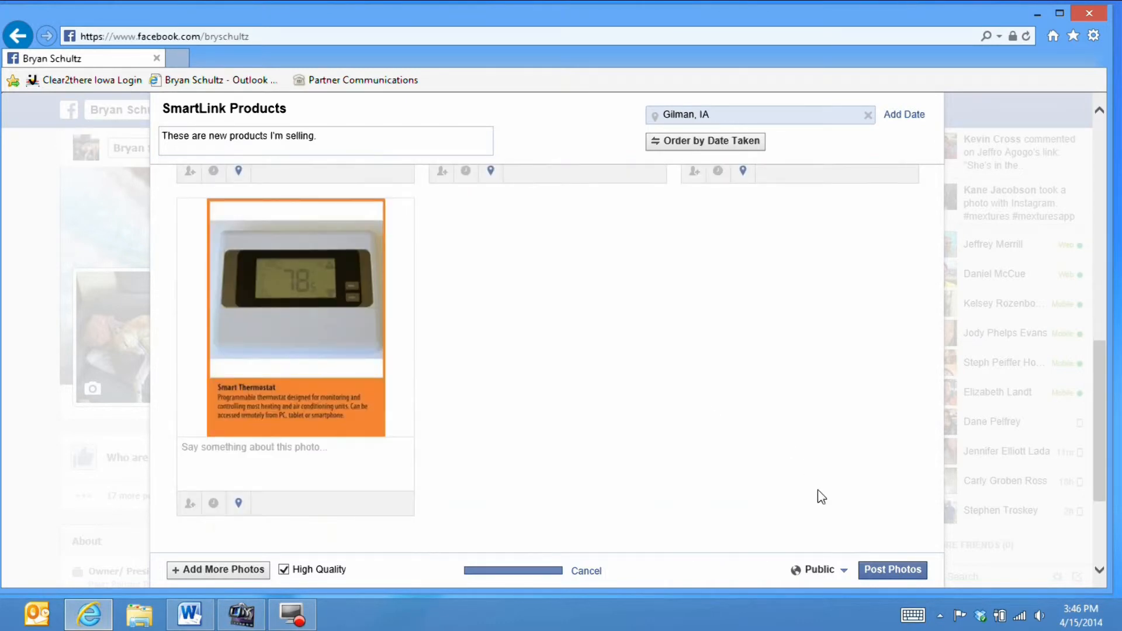
click(882, 567)
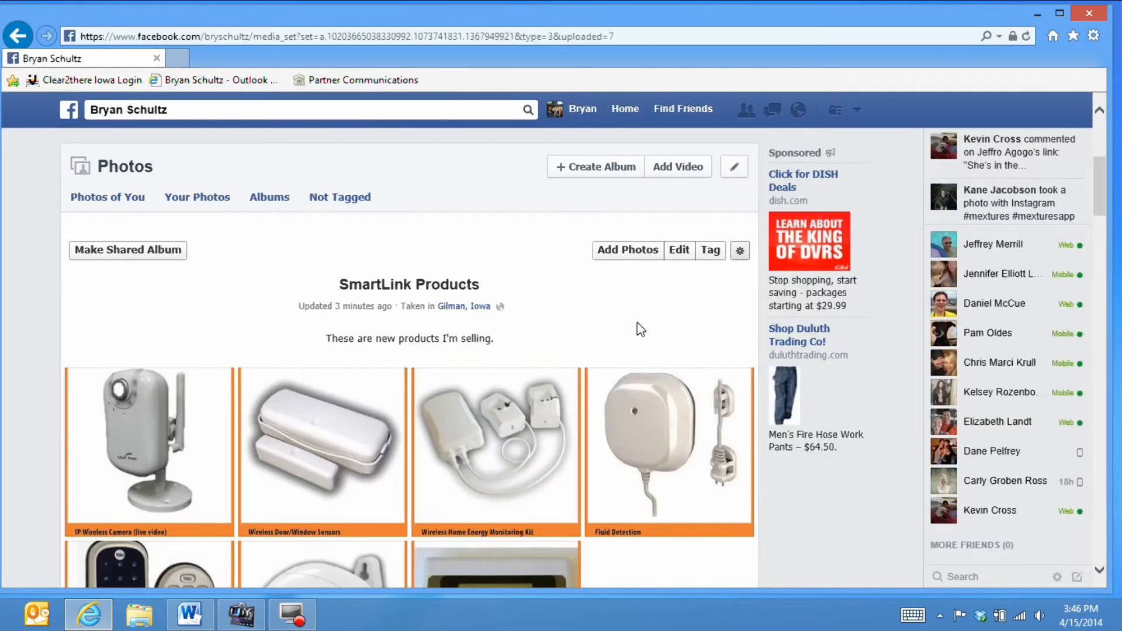
scroll(558, 313, down, 5)
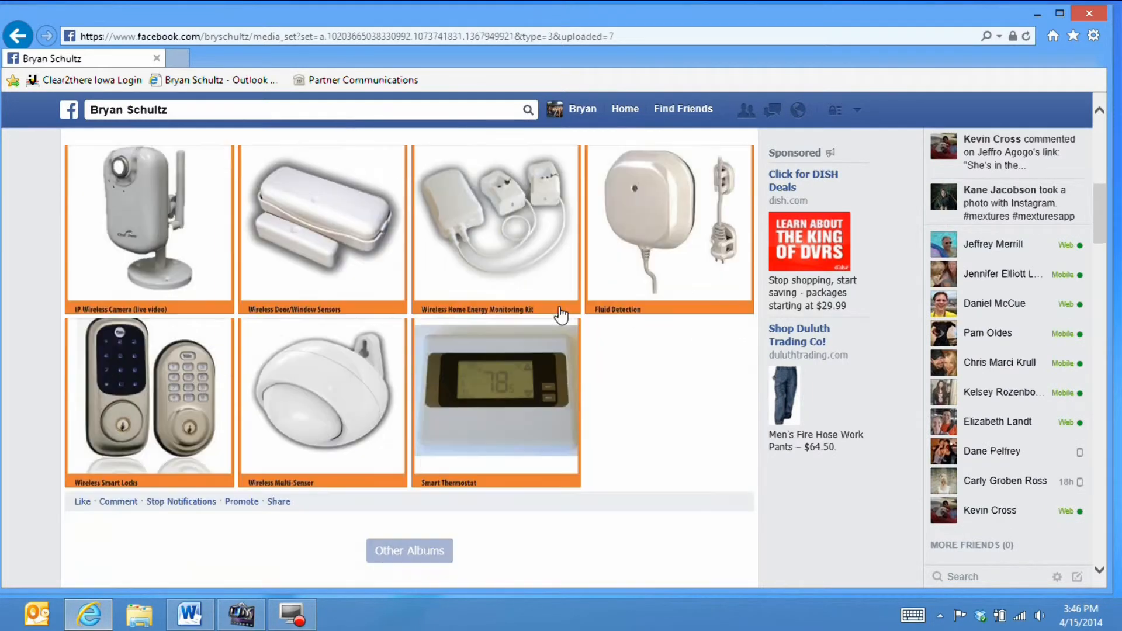
View the shared-album options of the SmartLink Products album and leave them without saving.
scroll(561, 315, up, 5)
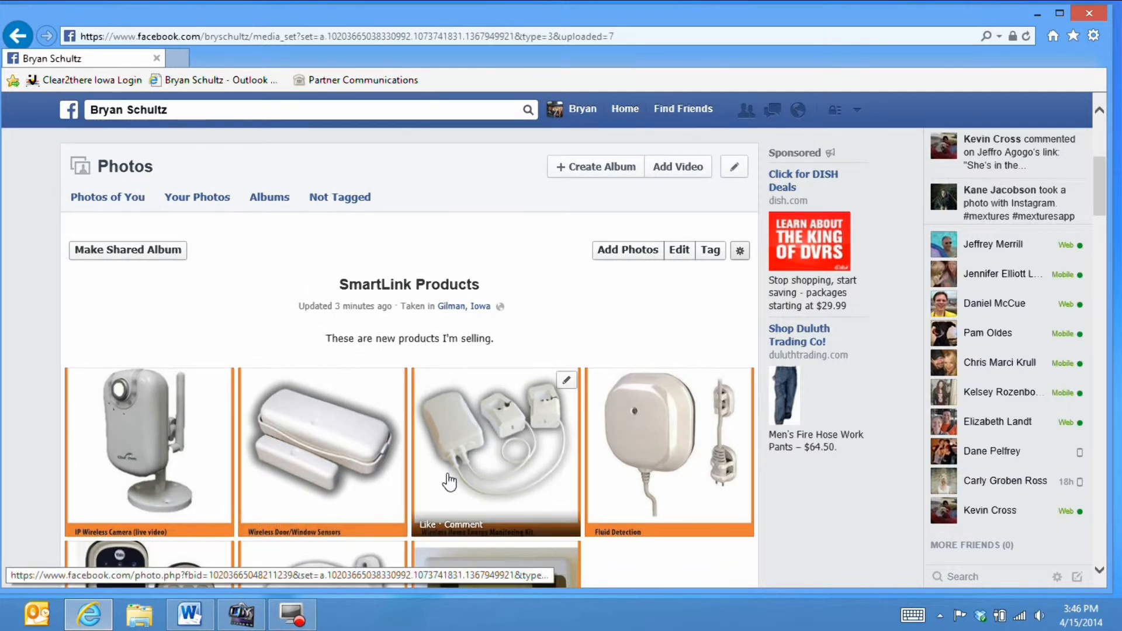
scroll(446, 476, down, 1)
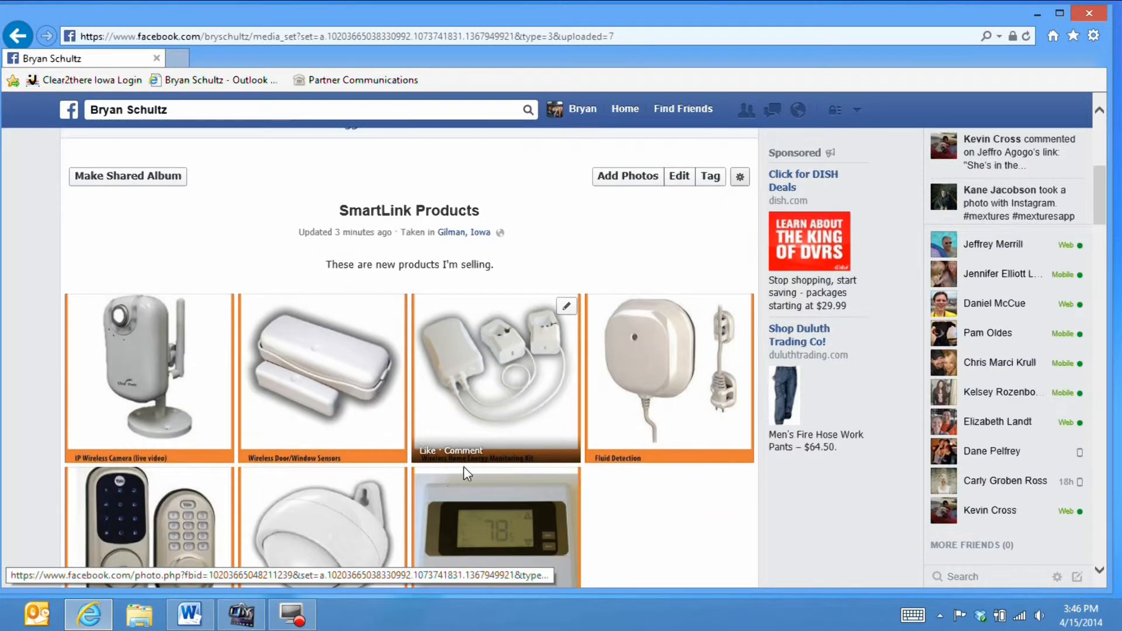
click(153, 175)
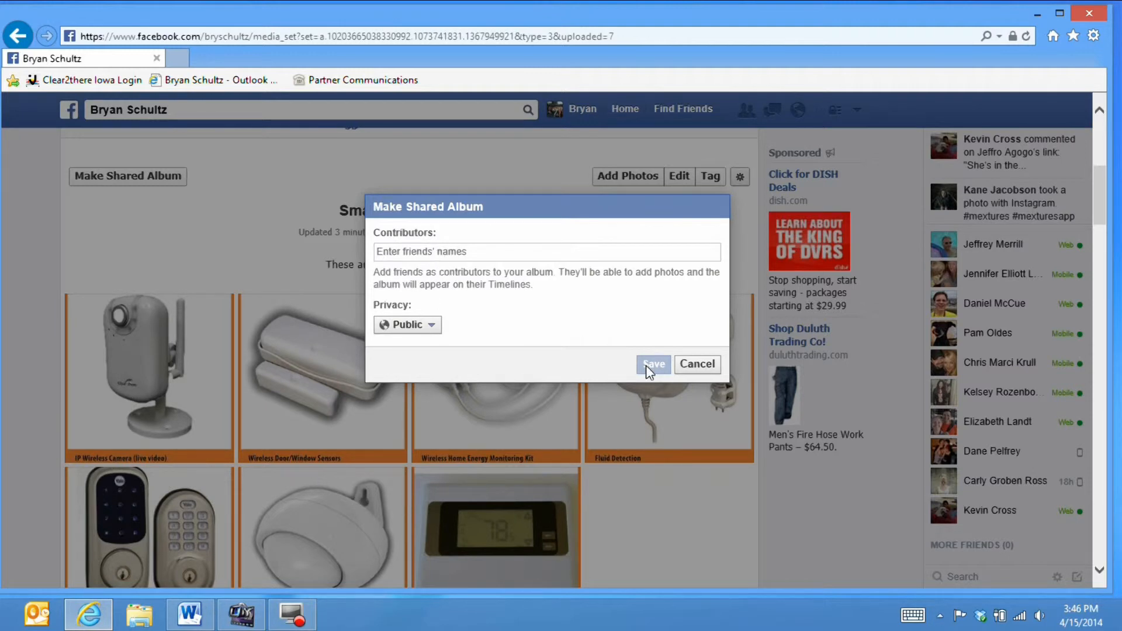
click(696, 364)
Look over the posted SmartLink Products photos and open the album for editing.
scroll(361, 402, down, 2)
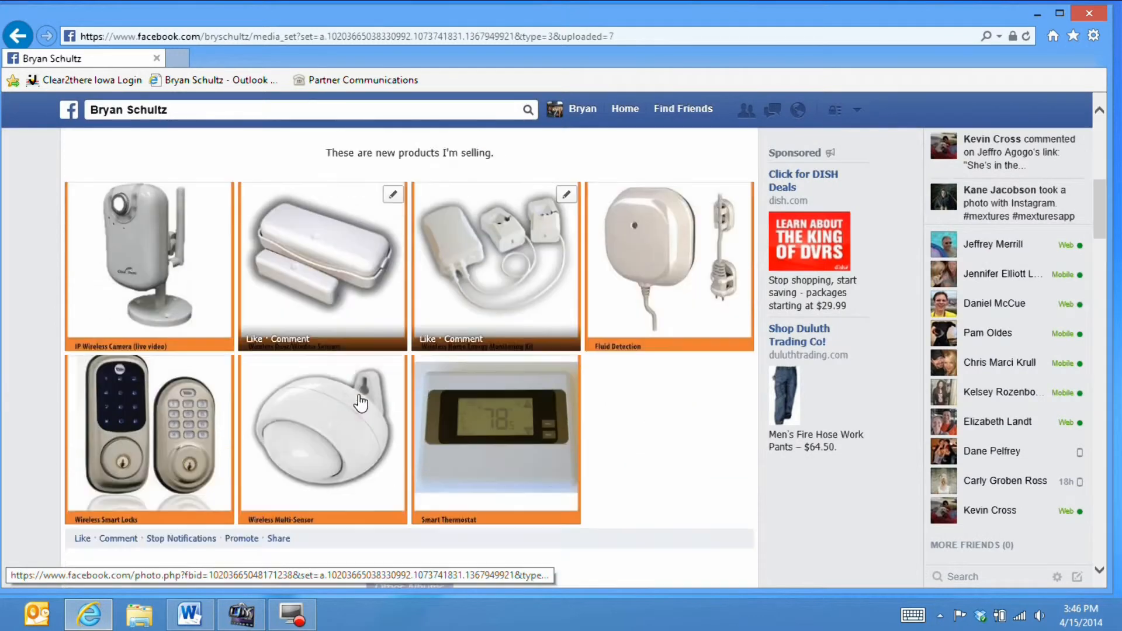
scroll(361, 402, down, 4)
scroll(358, 394, up, 4)
scroll(358, 394, up, 7)
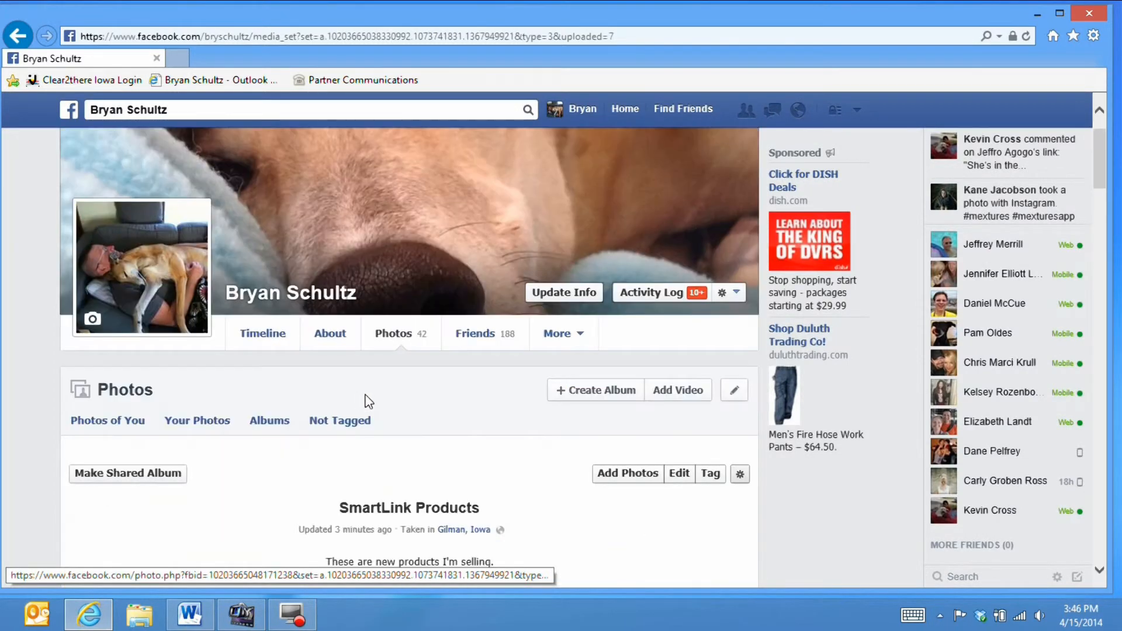
scroll(453, 413, down, 1)
scroll(743, 432, down, 1)
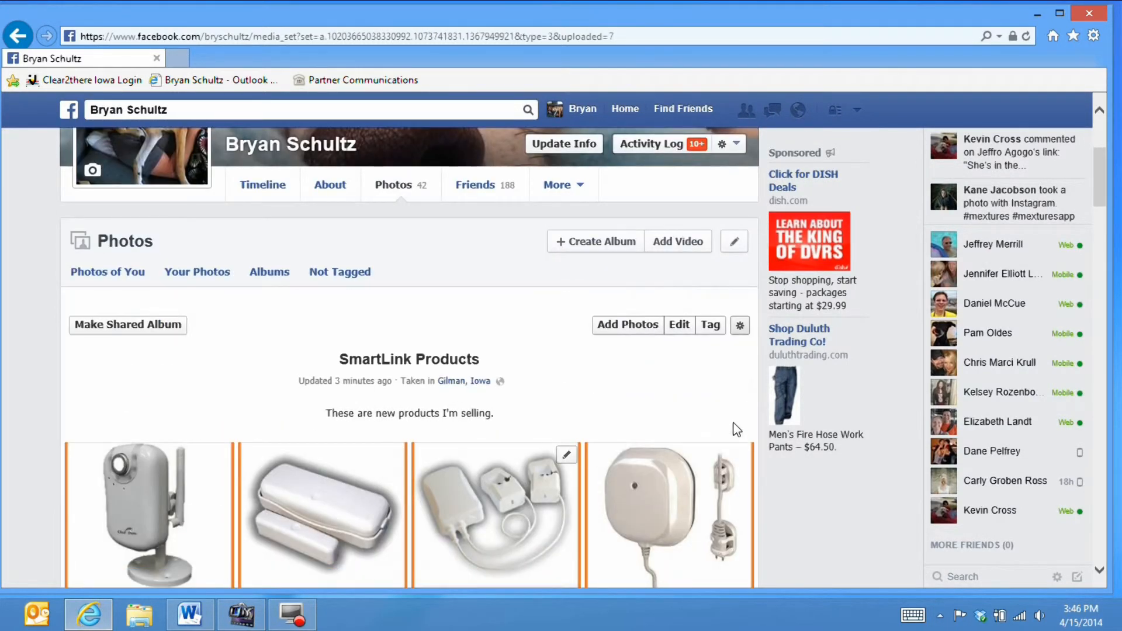
click(679, 324)
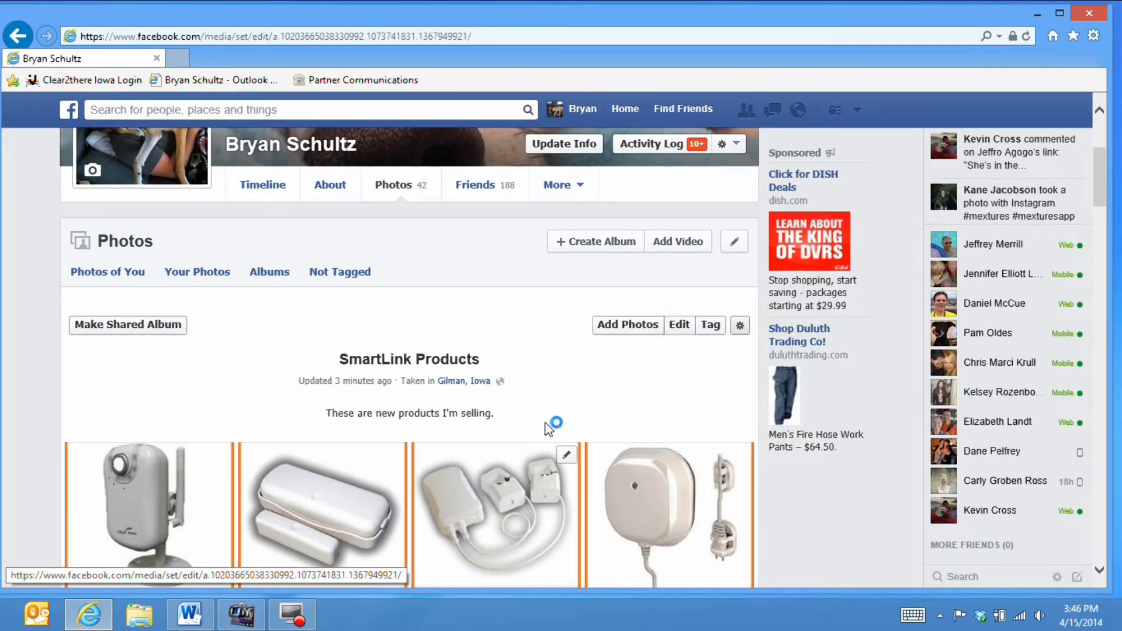
Examine the photos, caption fields and album details on the album's edit page.
scroll(521, 355, down, 2)
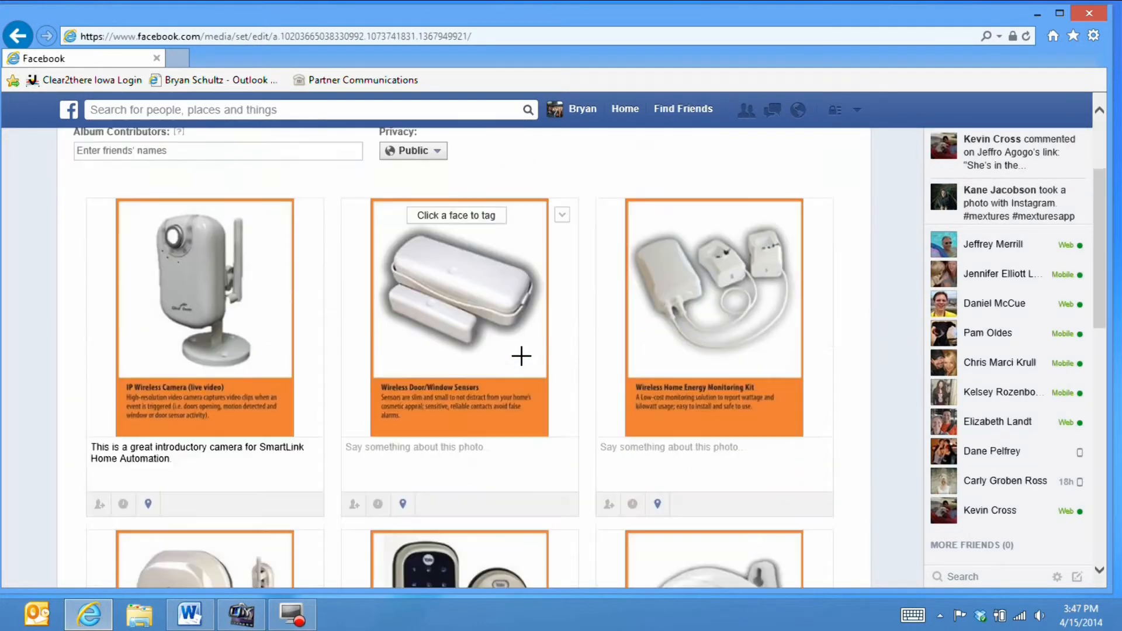
scroll(522, 356, down, 3)
scroll(525, 366, up, 3)
scroll(521, 360, down, 9)
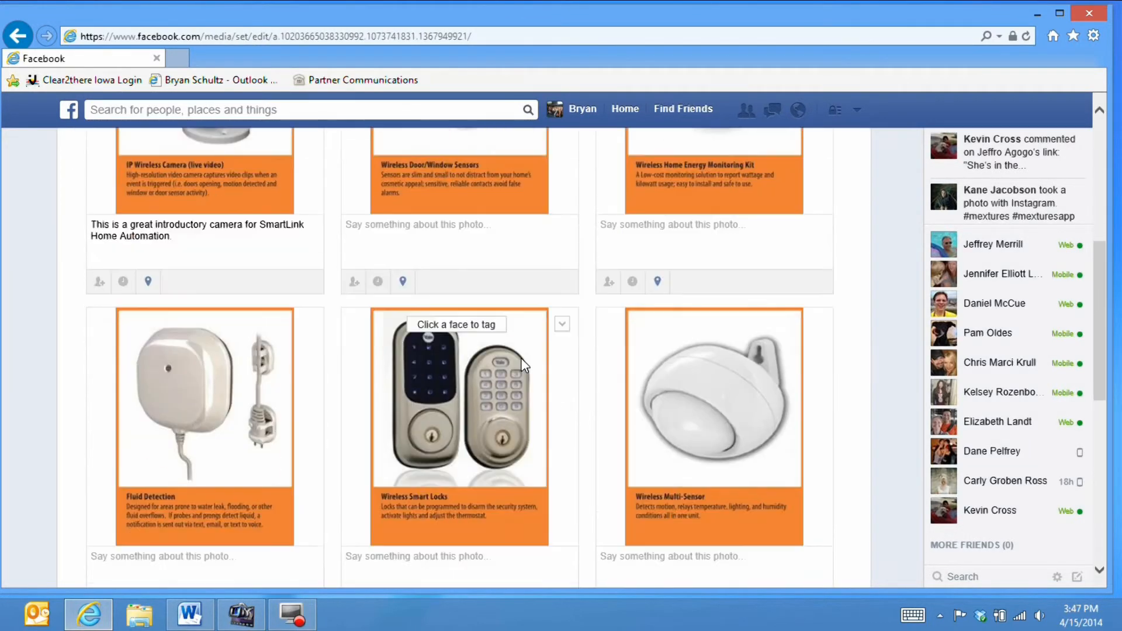
scroll(523, 365, up, 8)
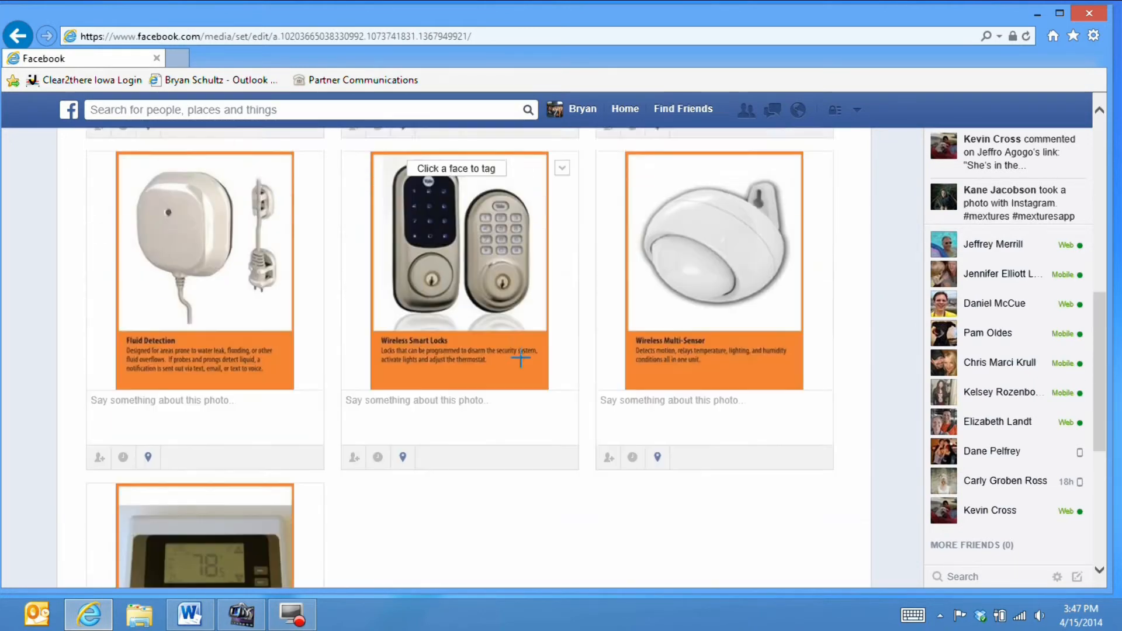
scroll(522, 366, down, 8)
scroll(522, 365, up, 10)
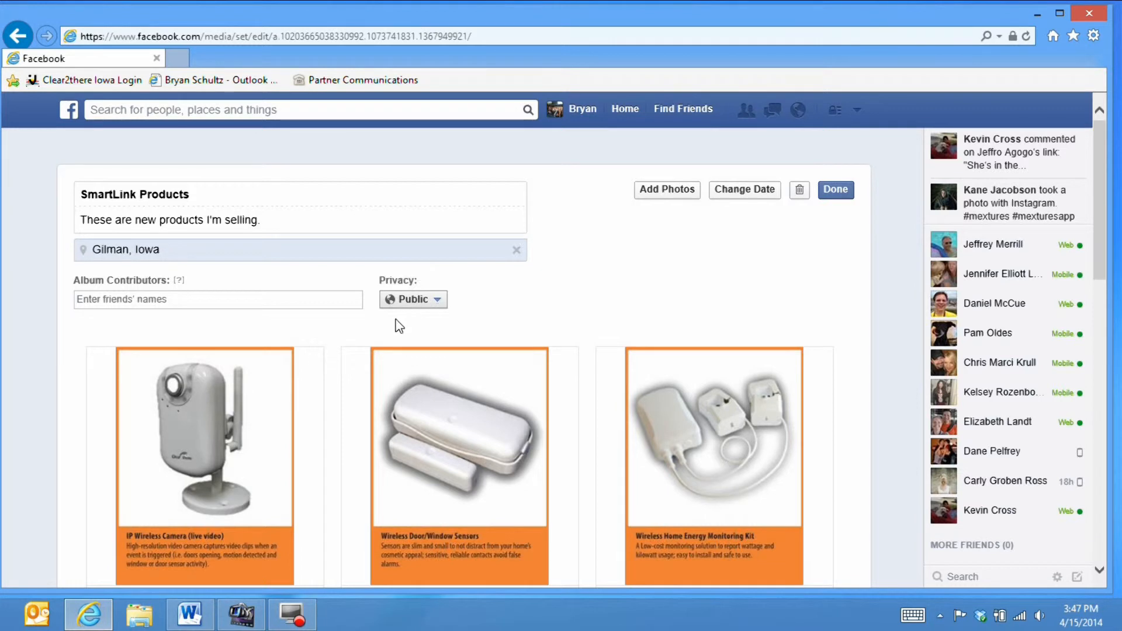
Switch the album's privacy to Friends and set it back to Public.
click(440, 302)
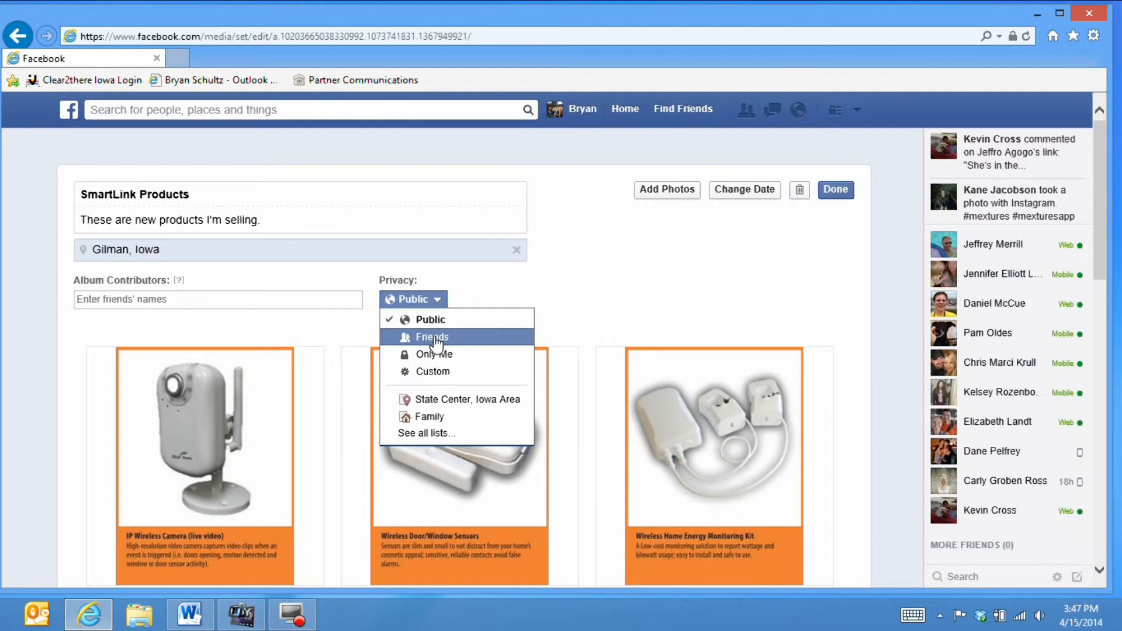
click(435, 337)
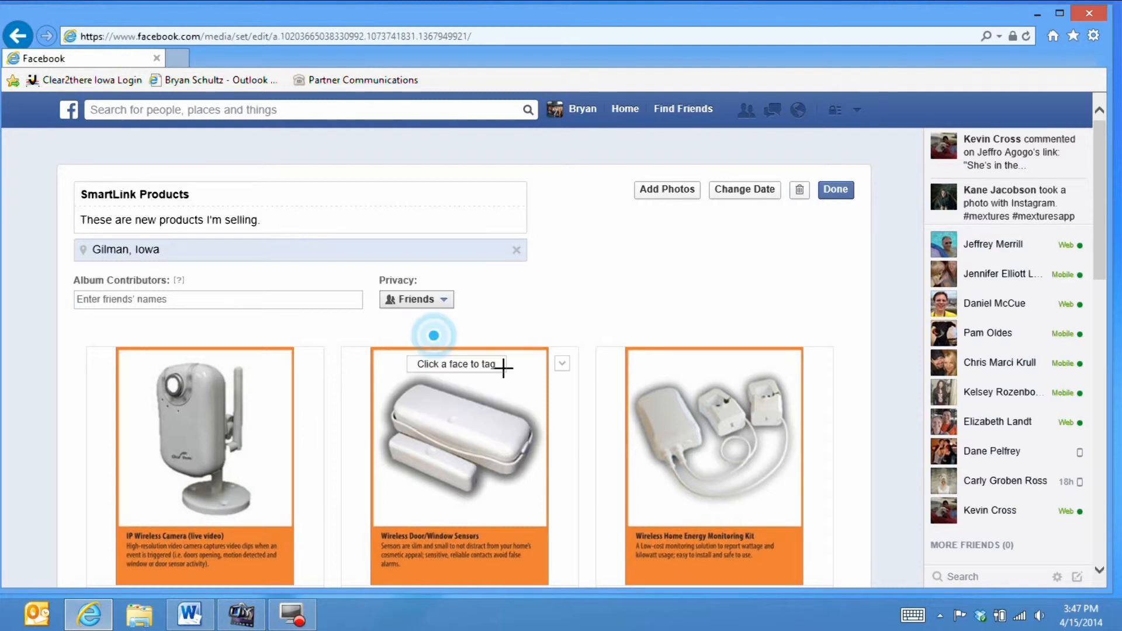
click(443, 299)
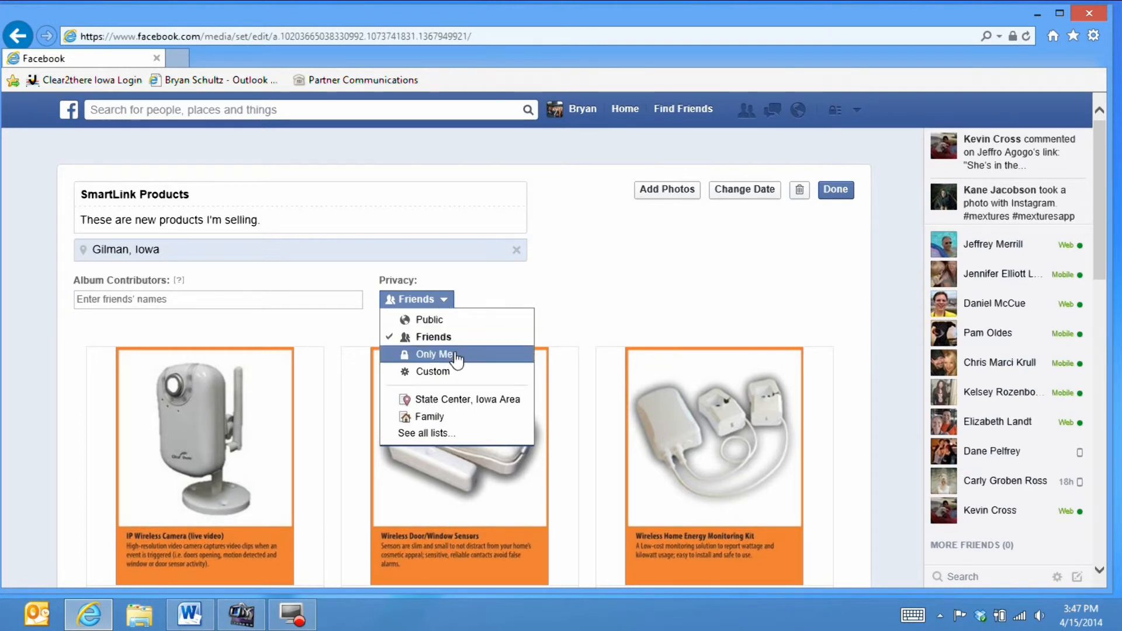
click(450, 323)
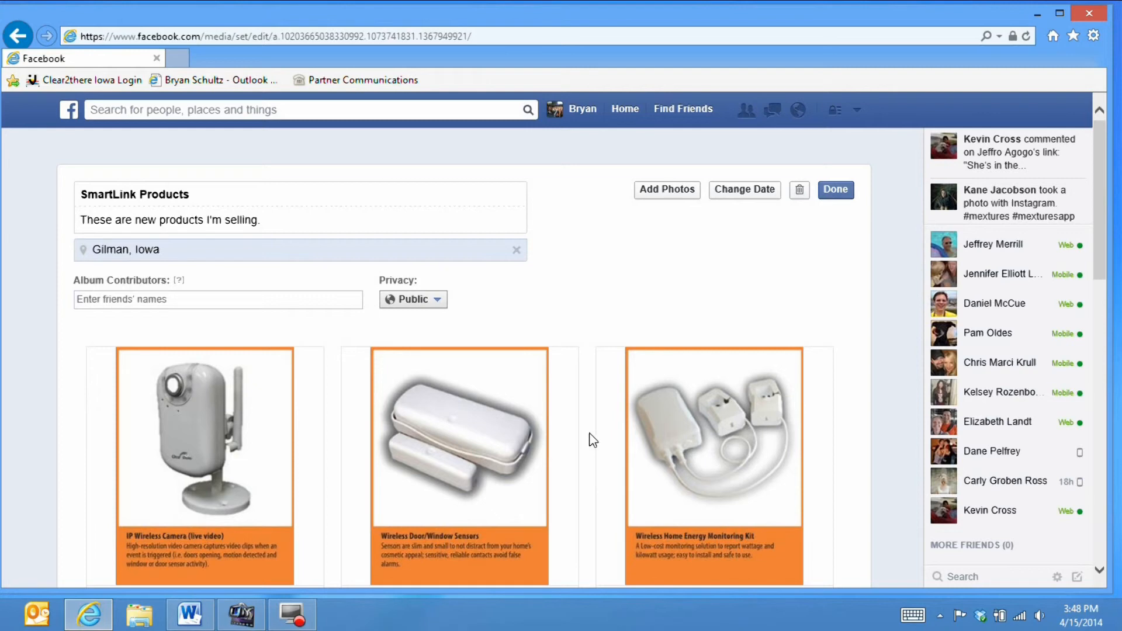
Check the album's photos once more and finish editing the album.
scroll(591, 440, down, 10)
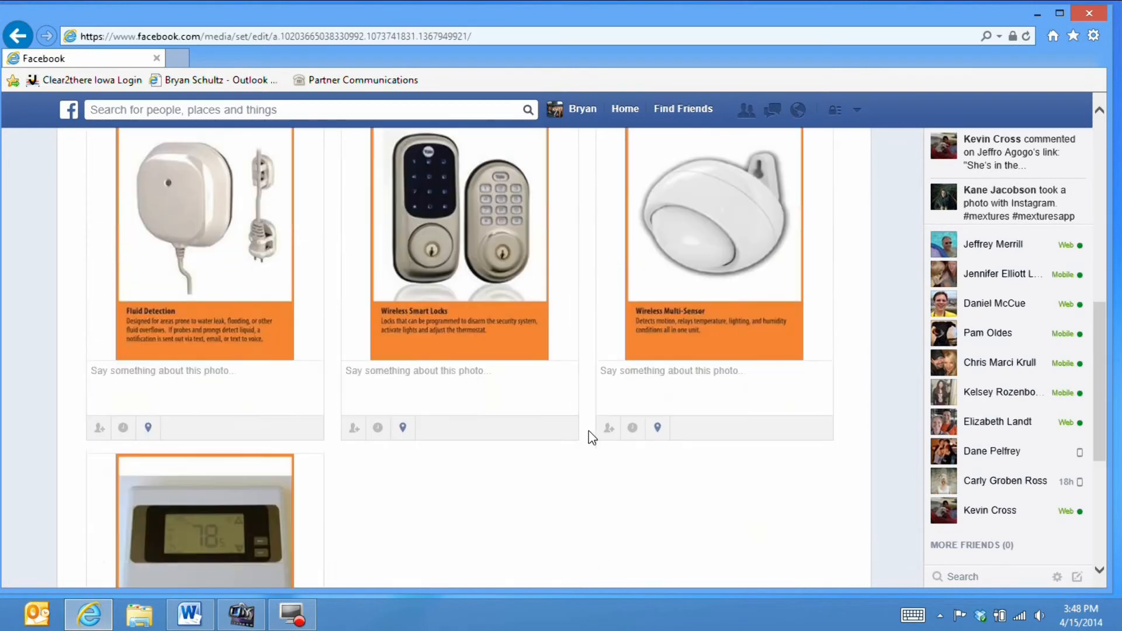
scroll(591, 438, up, 10)
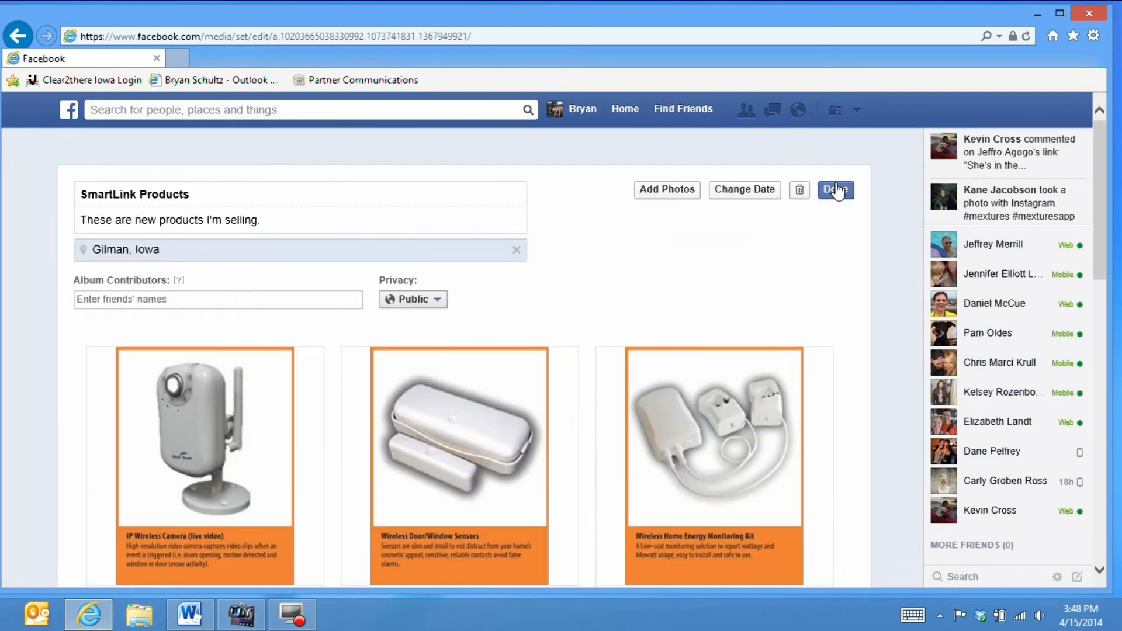
click(836, 190)
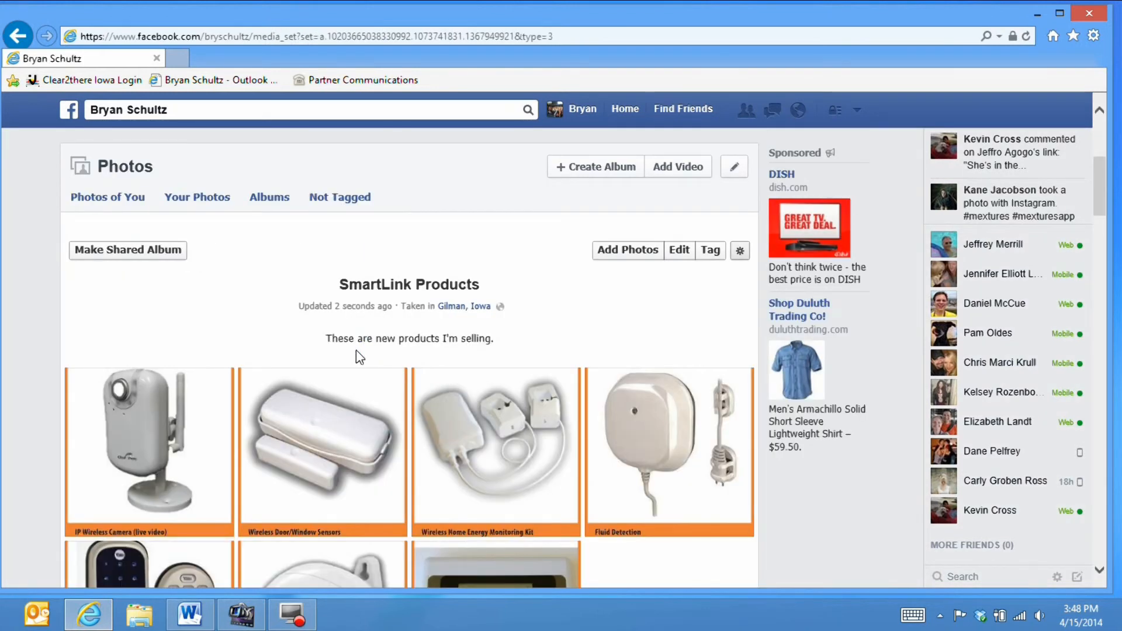
Return to the news feed and show the choices for adding photos or video.
click(76, 116)
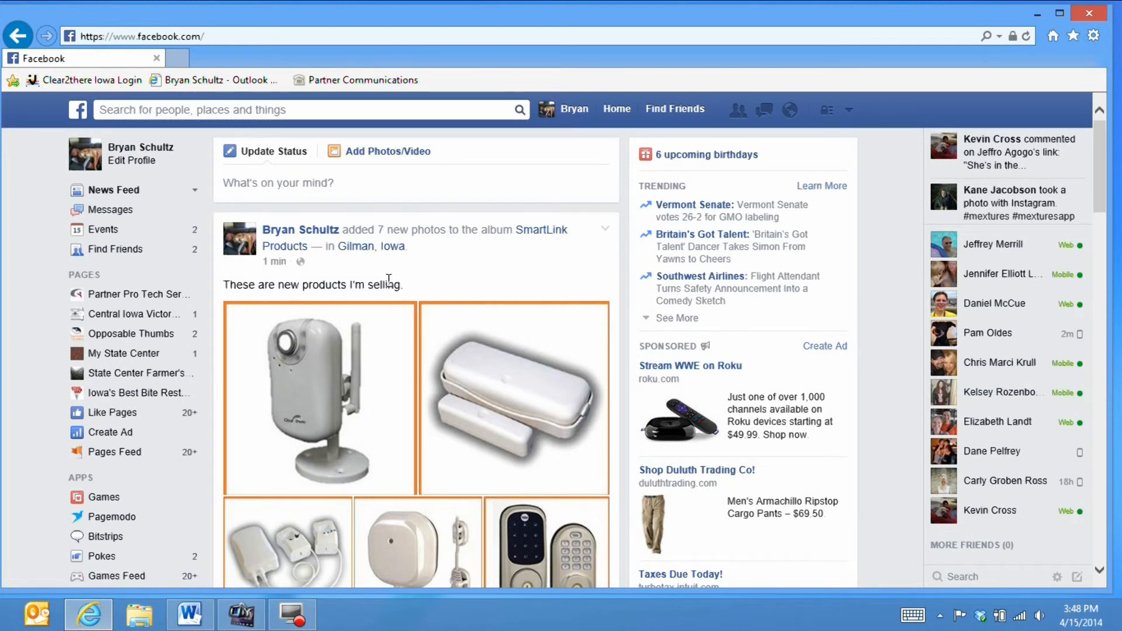
click(381, 154)
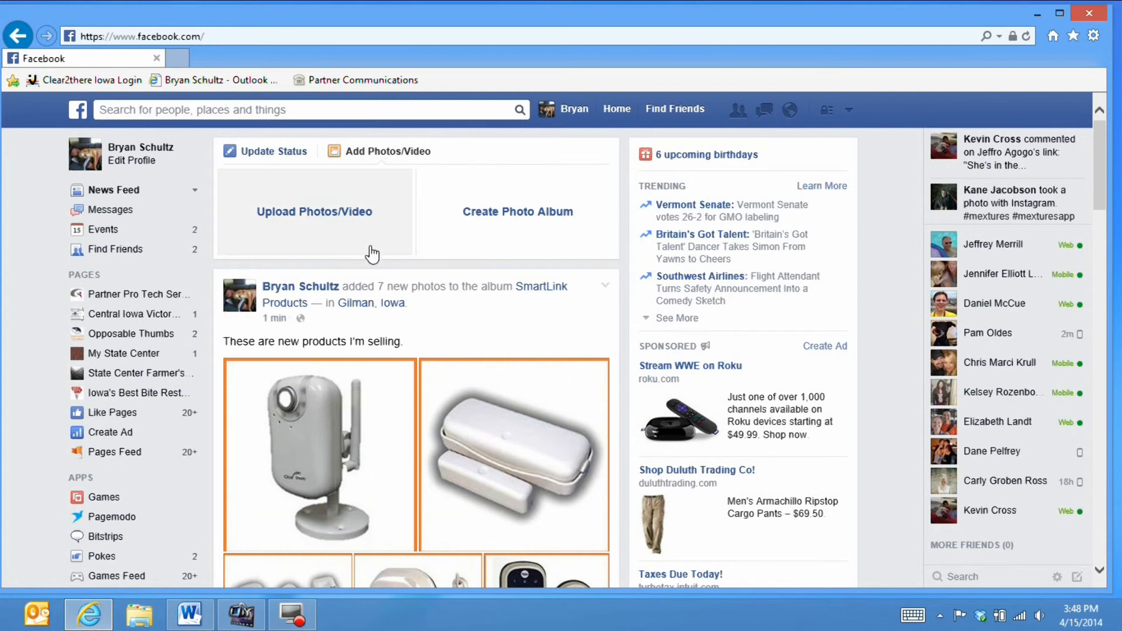